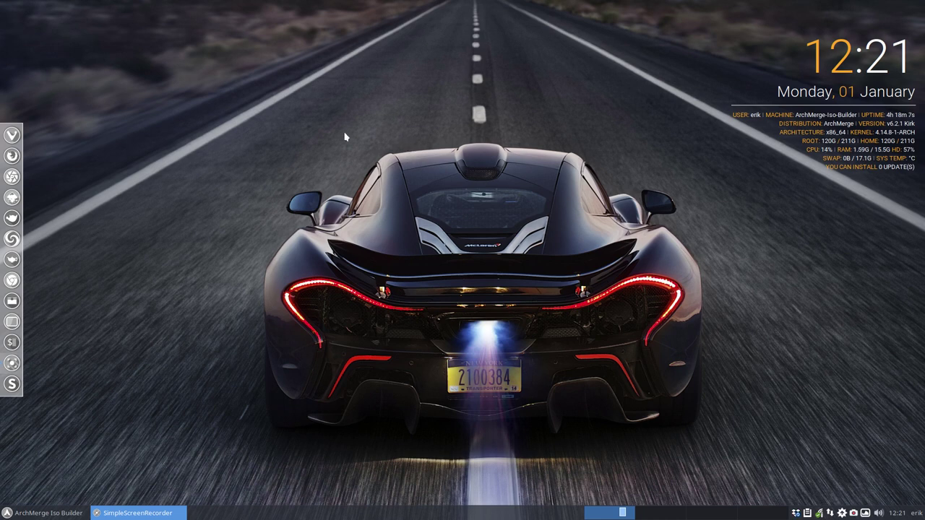
# Step: Launch Vivaldi, open the ArchMerge Kirk Release 6.3 post on archmerge.info, and scroll to What is new
pyautogui.click(19, 135)
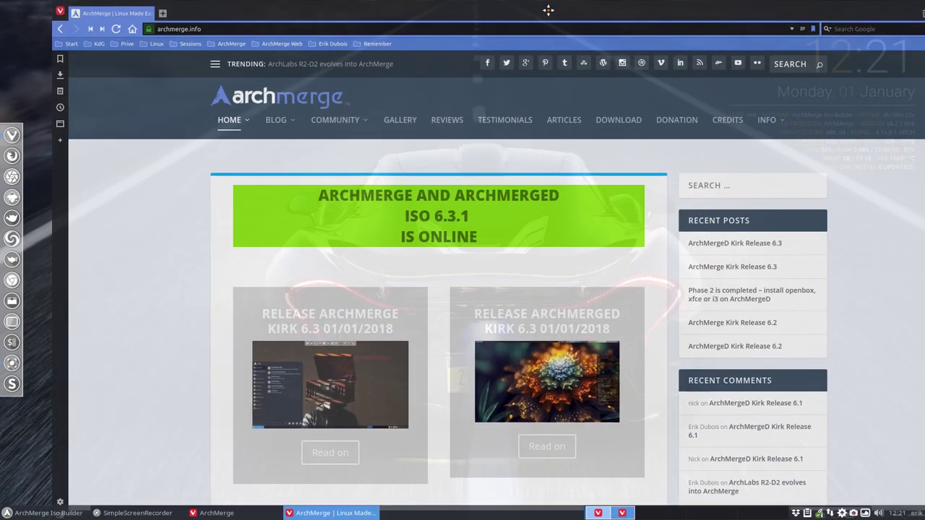
pyautogui.scroll(-2, 123, 192)
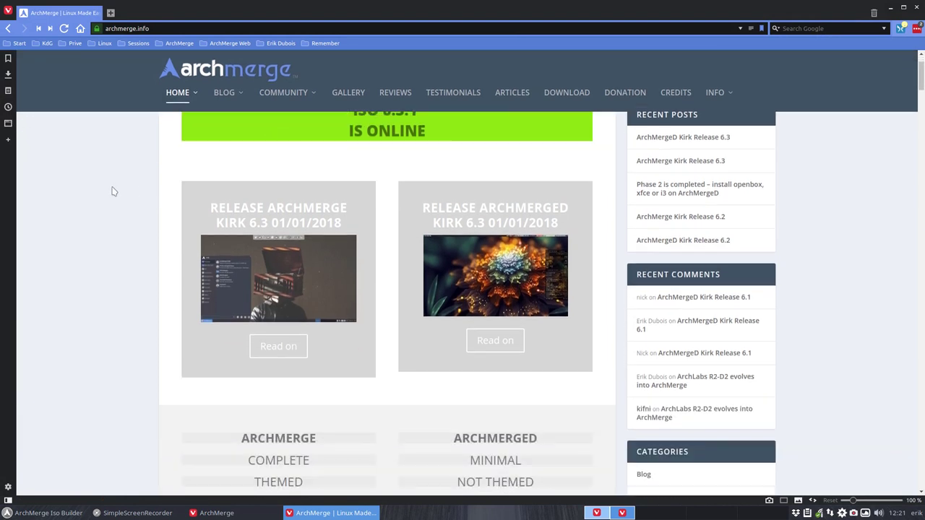
pyautogui.scroll(2, 114, 202)
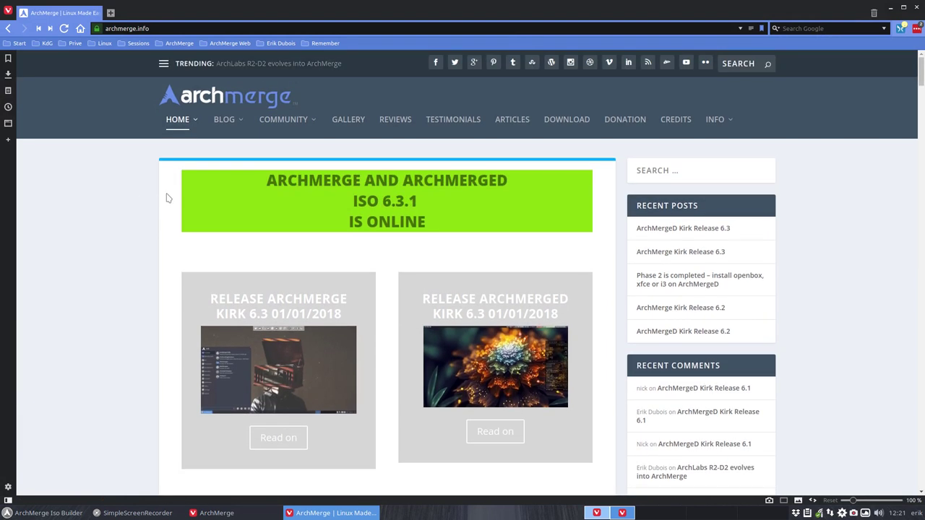
pyautogui.click(137, 28)
pyautogui.moveTo(194, 146)
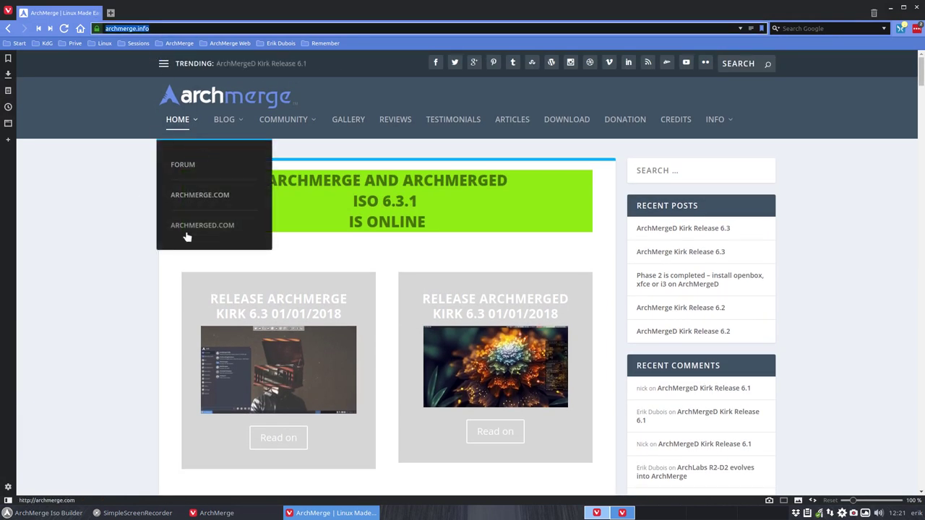
pyautogui.click(160, 271)
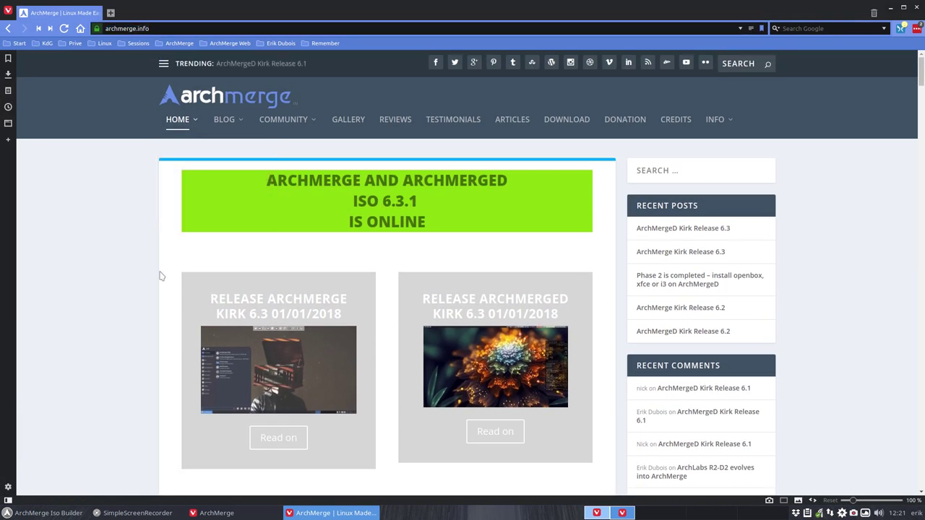
pyautogui.click(265, 447)
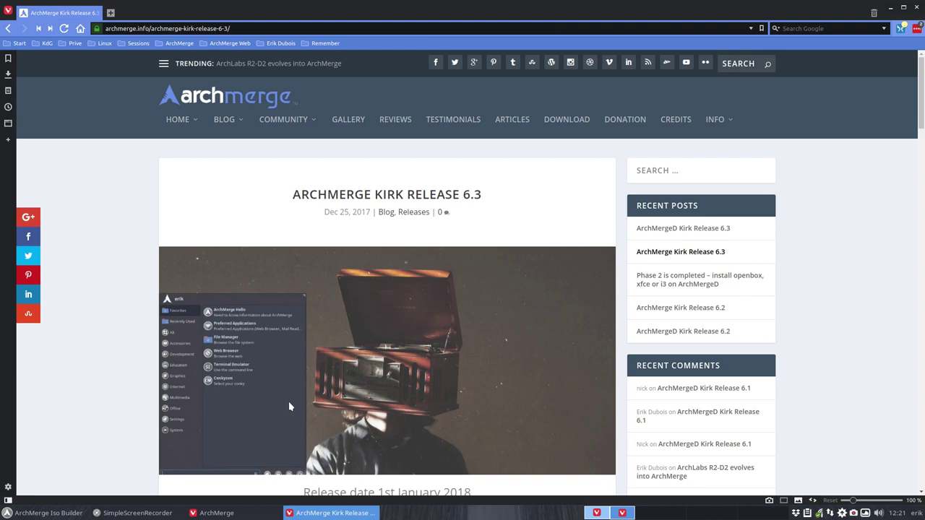
pyautogui.scroll(-3, 385, 354)
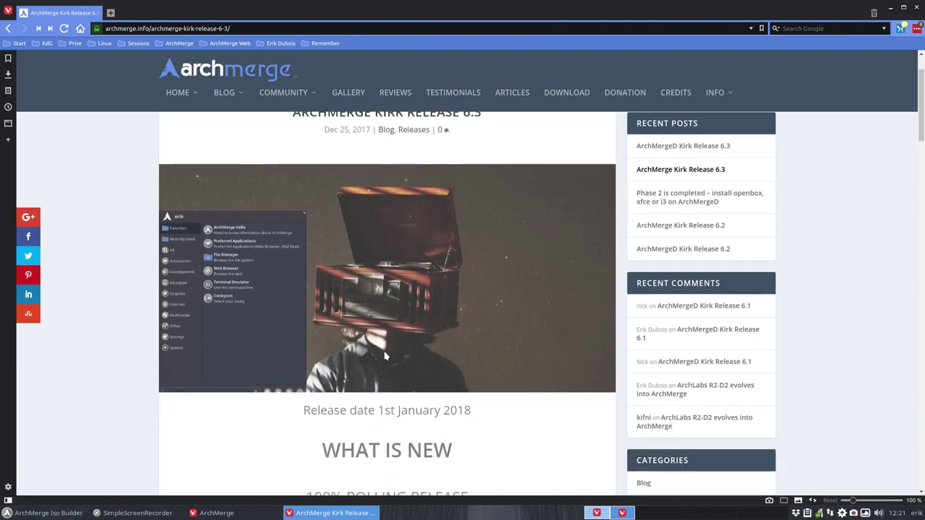
pyautogui.scroll(-2, 385, 355)
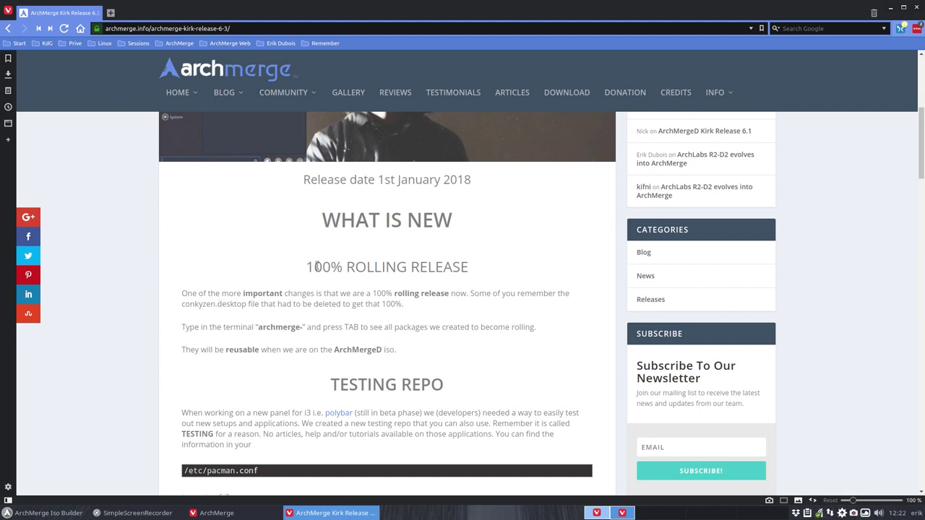
# Step: Highlight the 100% ROLLING RELEASE heading and the conkyzen.desktop file name in the post
pyautogui.moveTo(304, 268); pyautogui.dragTo(495, 262)
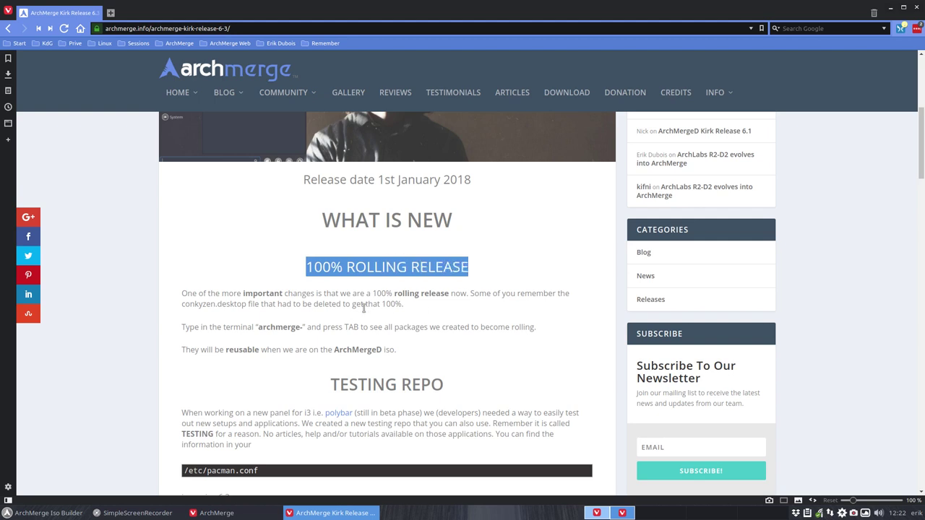
pyautogui.scroll(-2, 364, 303)
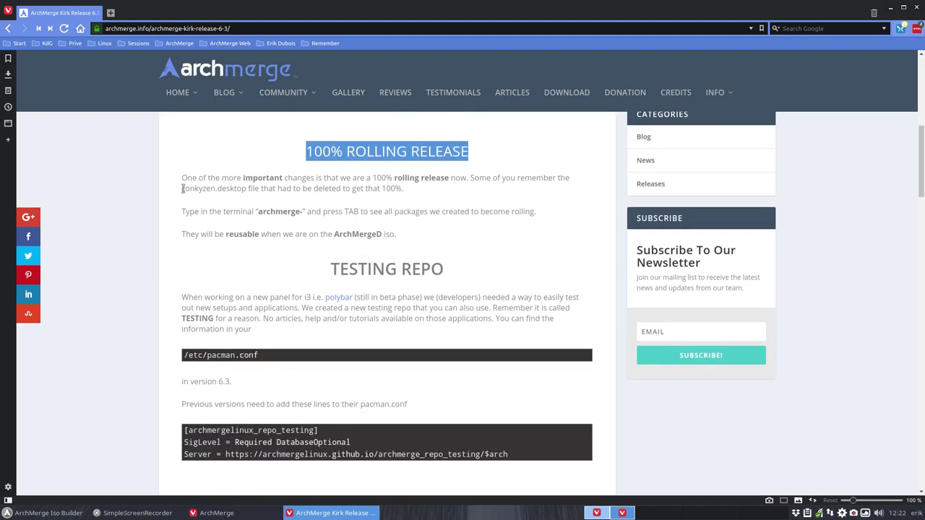
pyautogui.moveTo(184, 188); pyautogui.dragTo(258, 189)
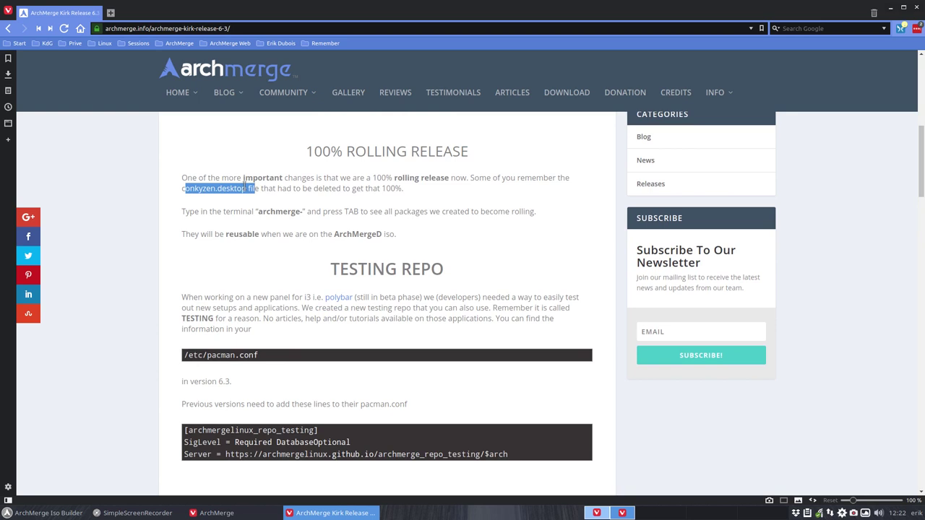
pyautogui.click(248, 206)
pyautogui.moveTo(247, 189); pyautogui.dragTo(172, 189)
pyautogui.click(340, 177)
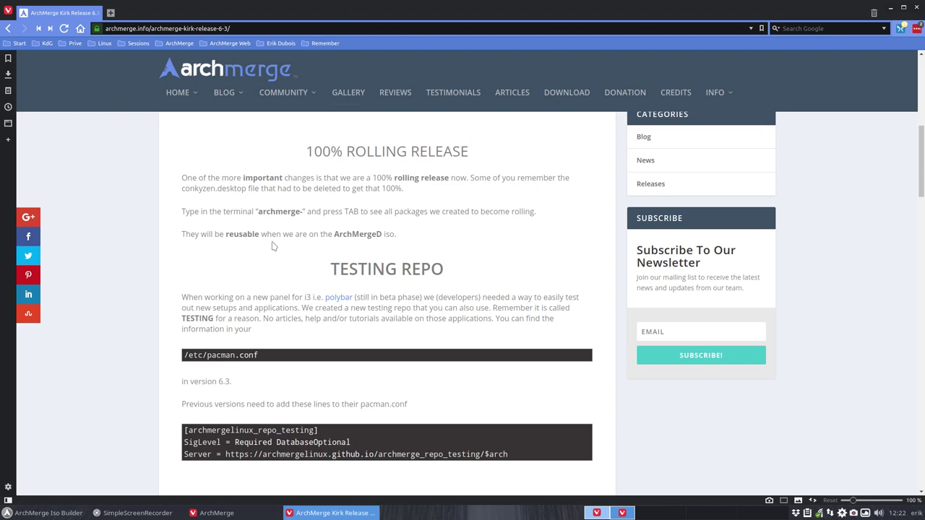
pyautogui.moveTo(182, 188); pyautogui.dragTo(247, 187)
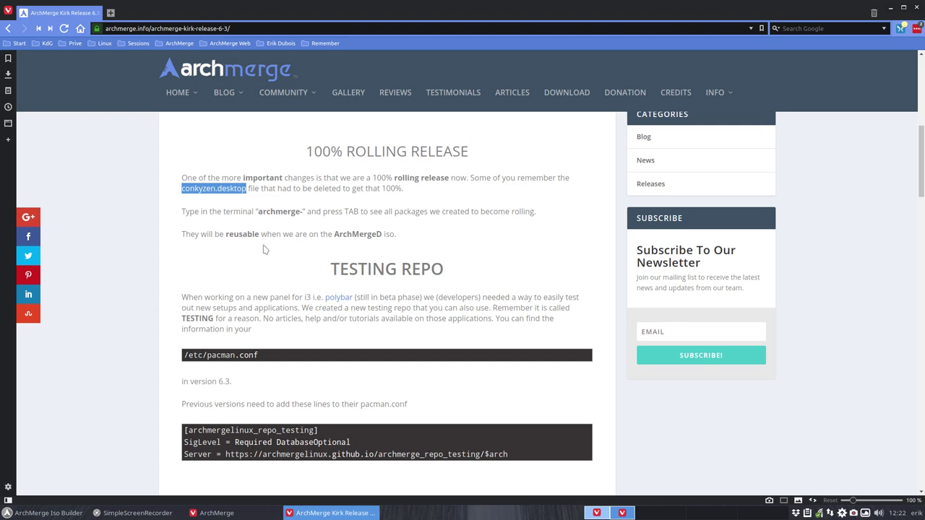
# Step: Highlight the /etc/pacman.conf path in Testing Repo, then move Vivaldi to the right
pyautogui.scroll(-3, 264, 249)
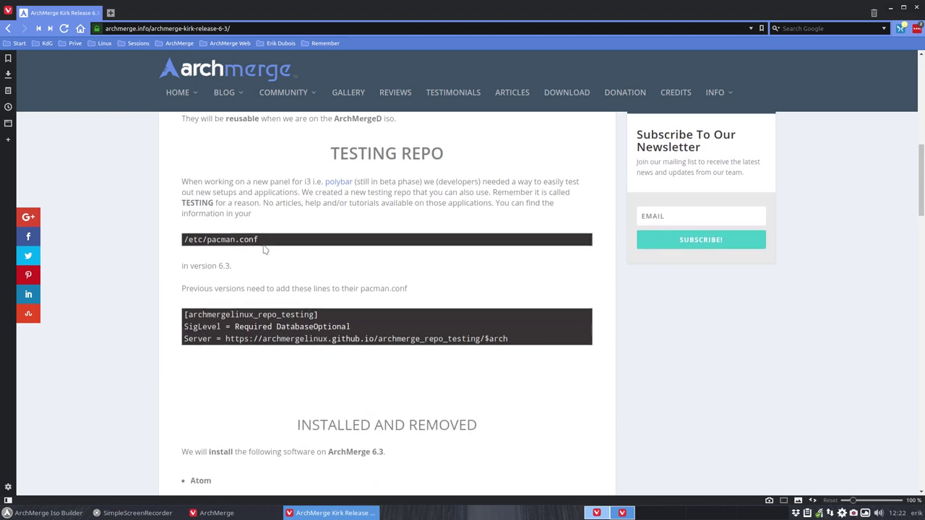
pyautogui.moveTo(184, 239); pyautogui.dragTo(264, 245)
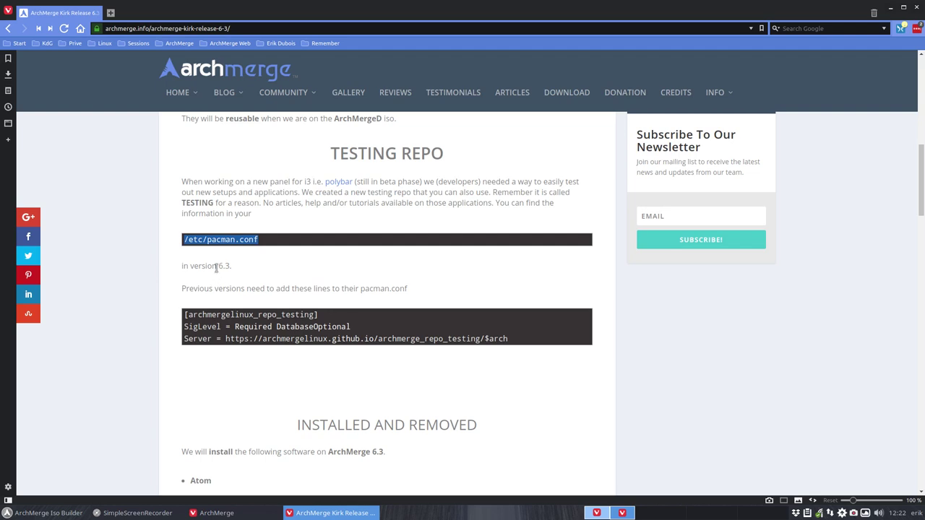
pyautogui.moveTo(504, 6); pyautogui.dragTo(917, 87)
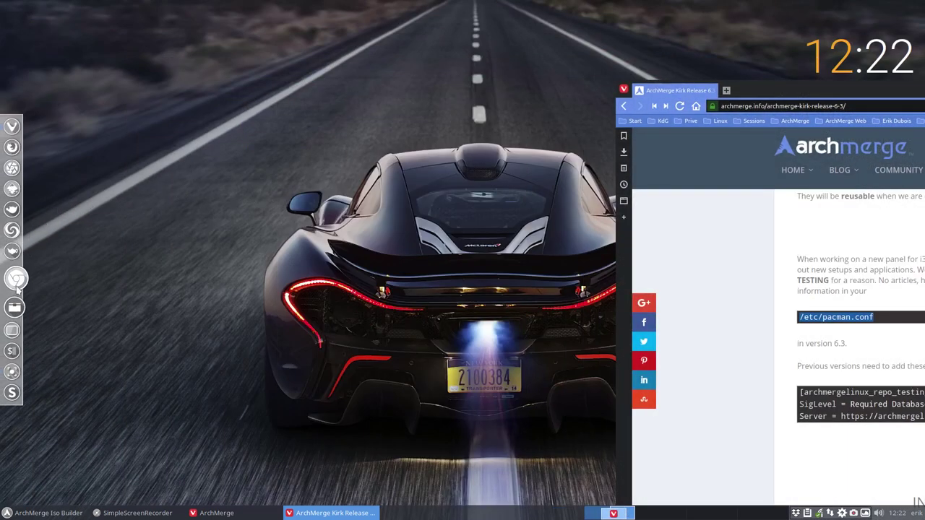
# Step: Browse File Manager to /etc, locate pacman.conf, and bring up its actions menu
pyautogui.click(15, 303)
pyautogui.click(106, 75)
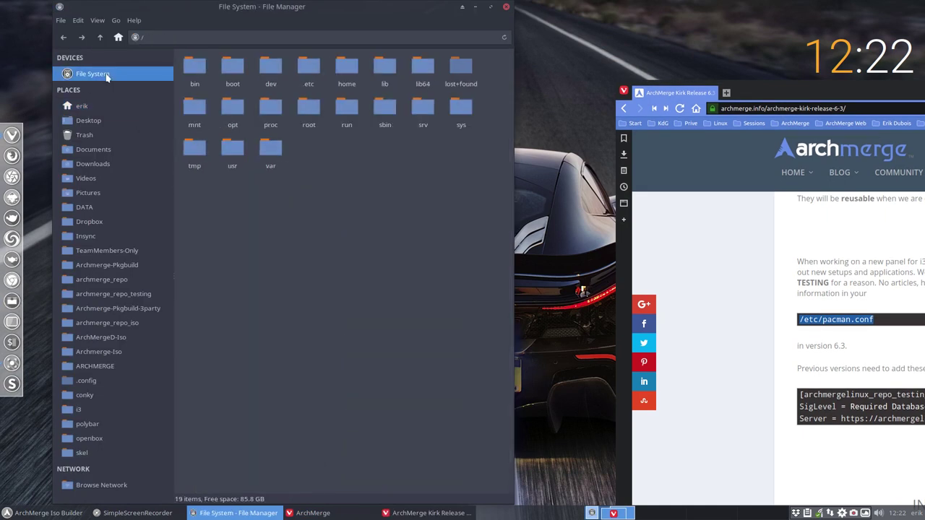
pyautogui.doubleClick(307, 68)
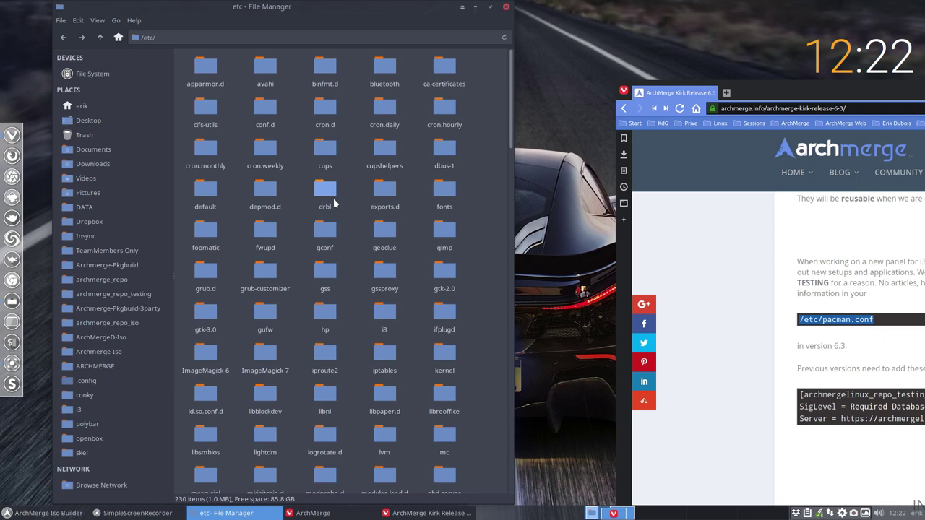
pyautogui.write('pacman')
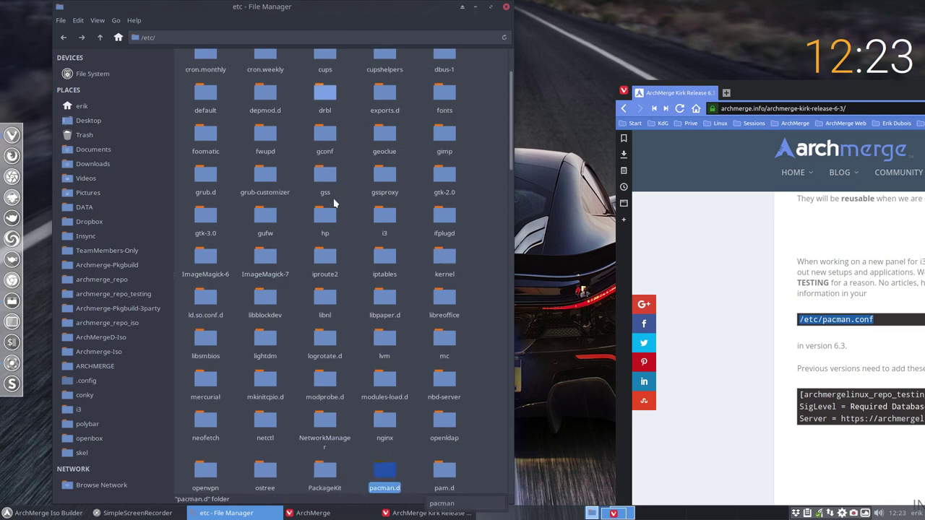
pyautogui.write('.c')
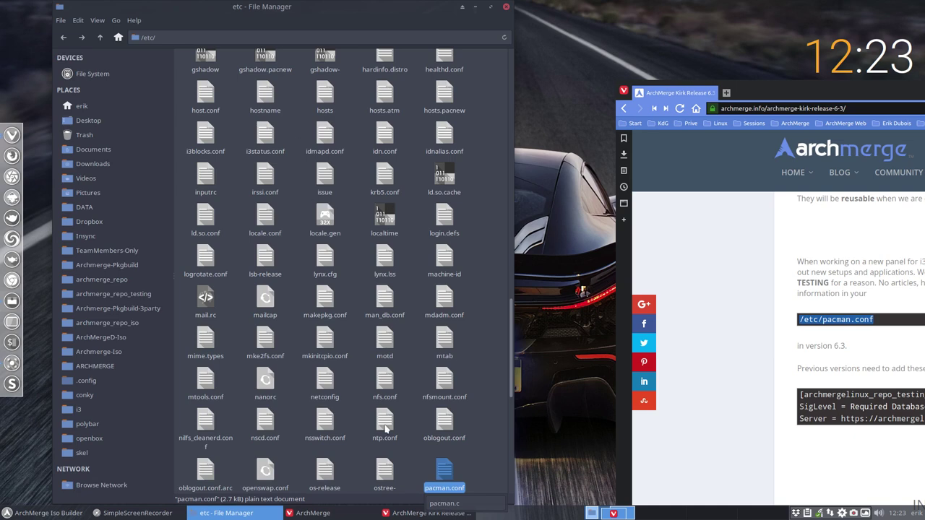
pyautogui.click(446, 475)
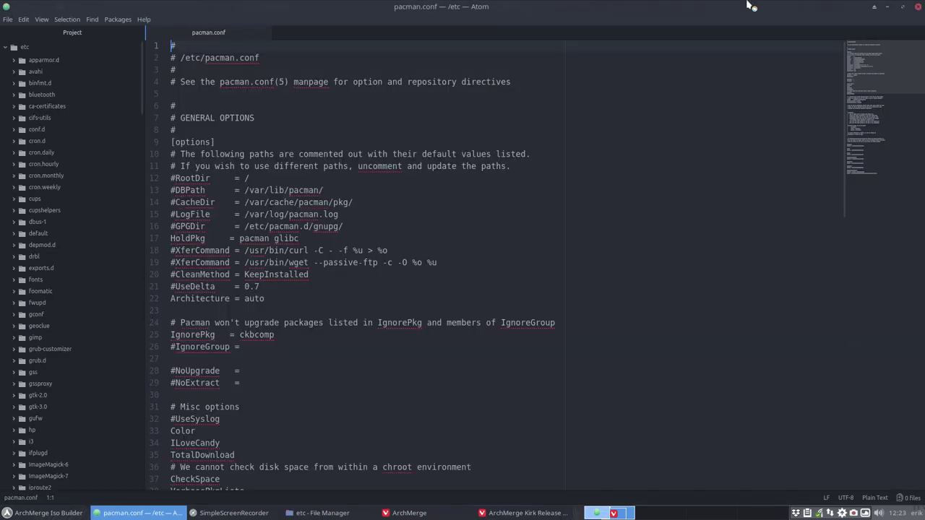
pyautogui.click(918, 6)
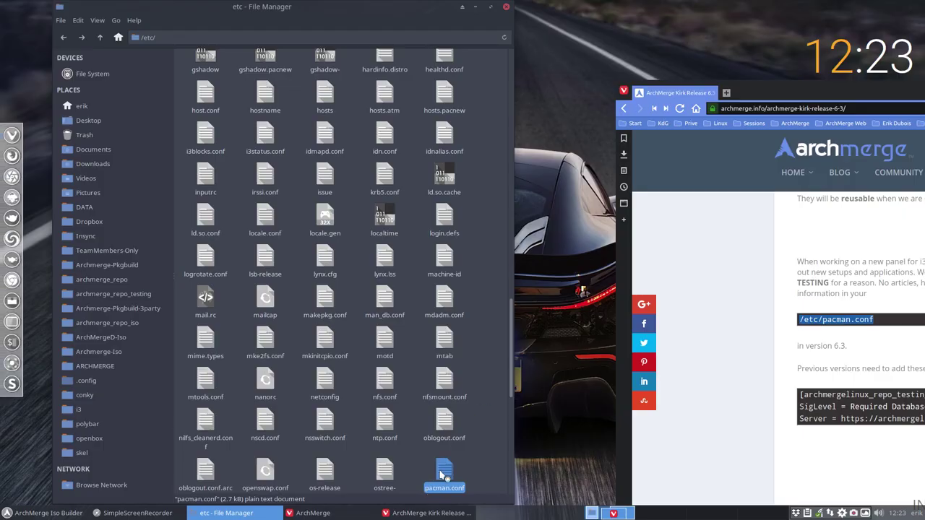
pyautogui.rightClick(441, 473)
# Step: Open pacman.conf in Sublime Text and select the [archmergelinux_repo] block on lines 91–93
pyautogui.moveTo(498, 253)
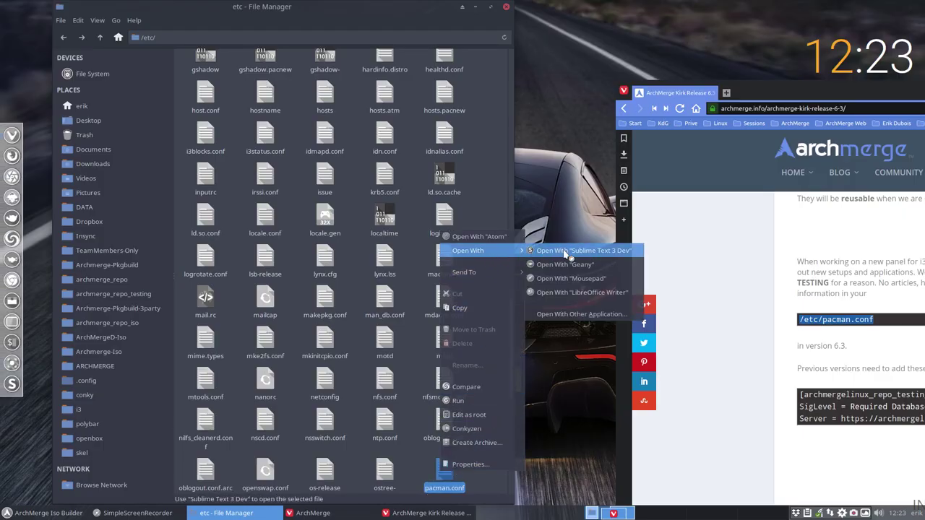
pyautogui.click(568, 253)
pyautogui.scroll(-20, 339, 268)
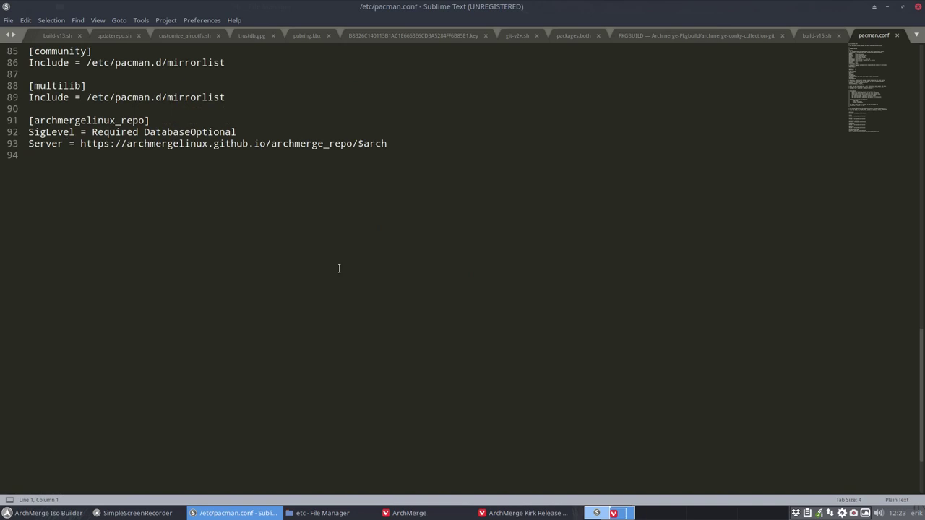
pyautogui.scroll(2, 334, 289)
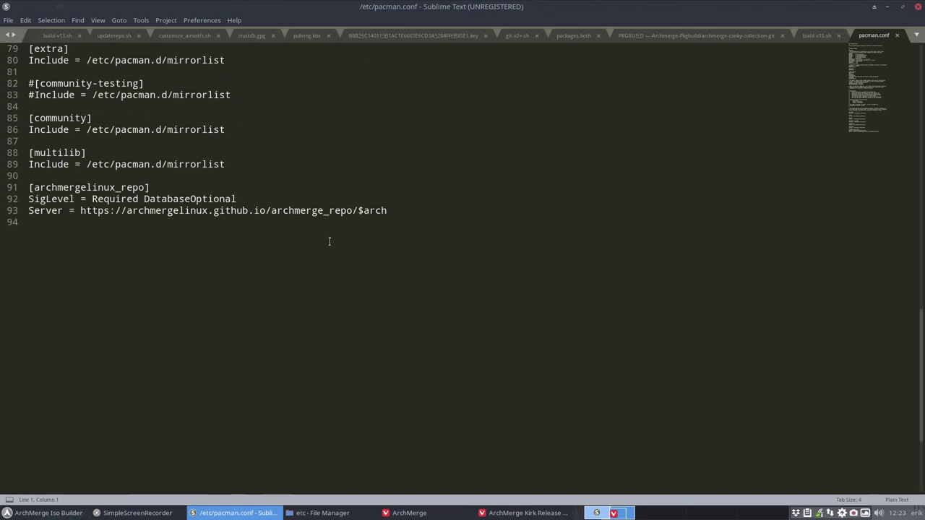
pyautogui.scroll(1, 329, 242)
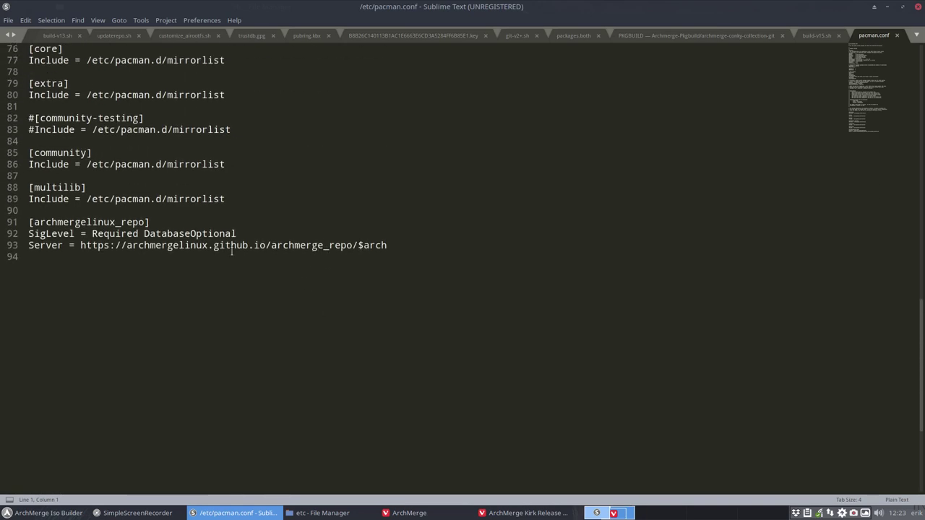
pyautogui.moveTo(398, 246); pyautogui.dragTo(28, 221)
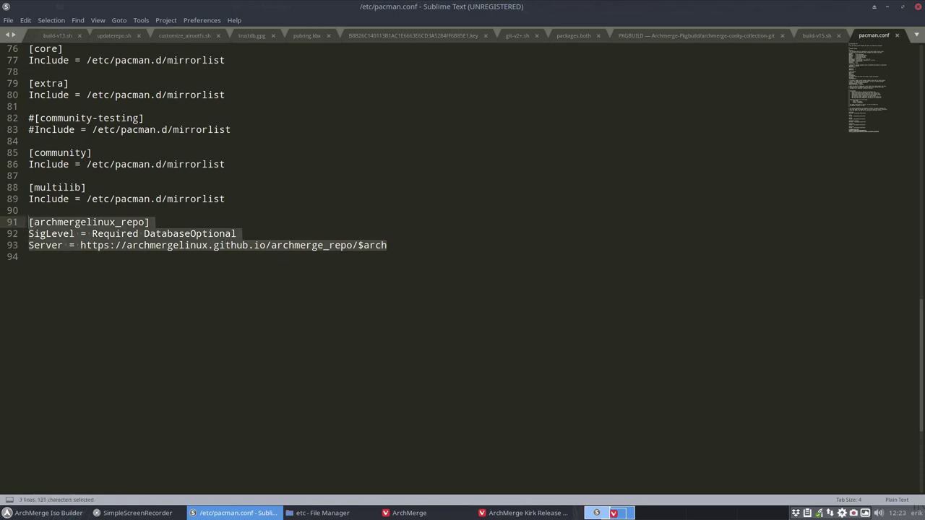
# Step: Check the release notes in Vivaldi, then reselect and copy the three-line [archmergelinux_repo] block
pyautogui.hotkey('alt', 'Tab')
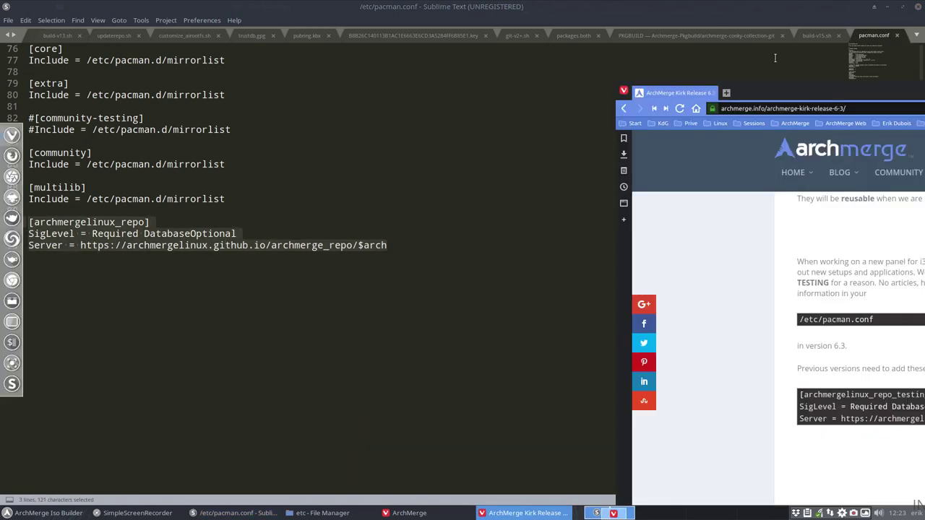
pyautogui.moveTo(765, 87); pyautogui.dragTo(234, 30)
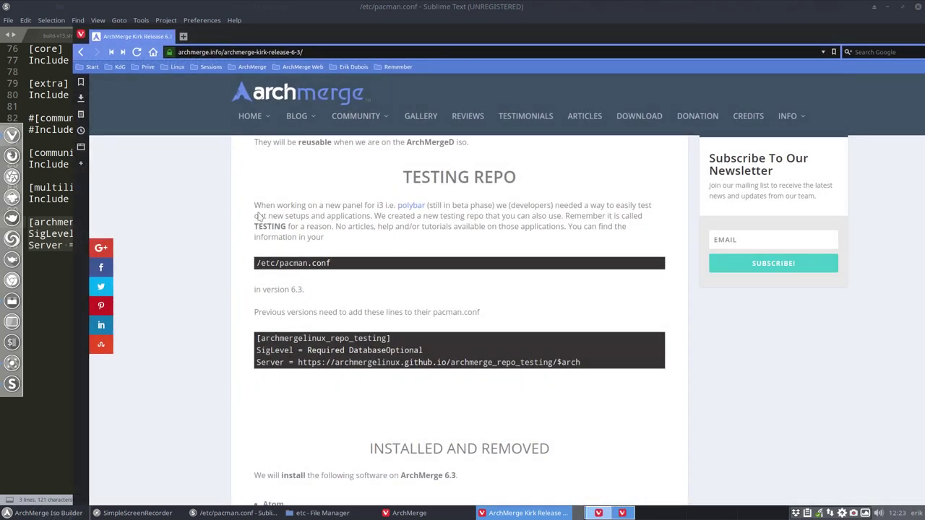
pyautogui.moveTo(609, 363); pyautogui.dragTo(253, 339)
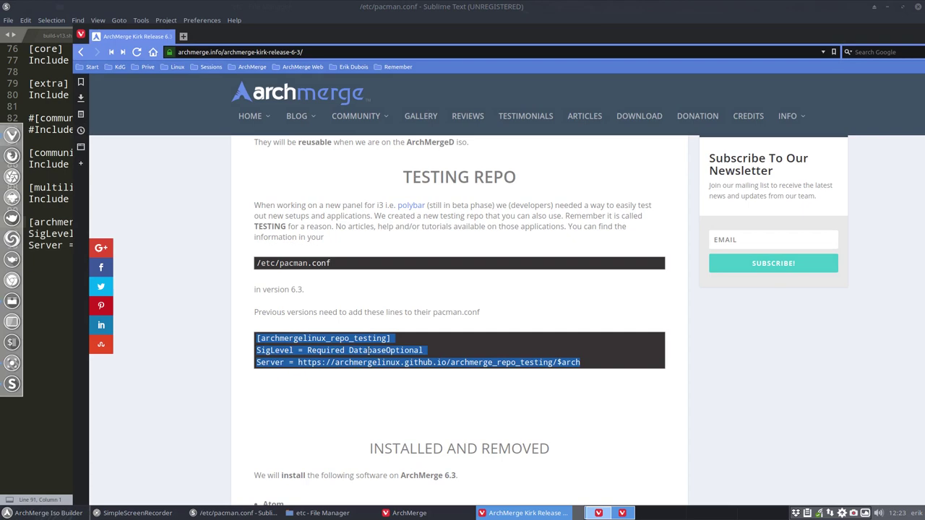
pyautogui.doubleClick(509, 36)
pyautogui.click(891, 33)
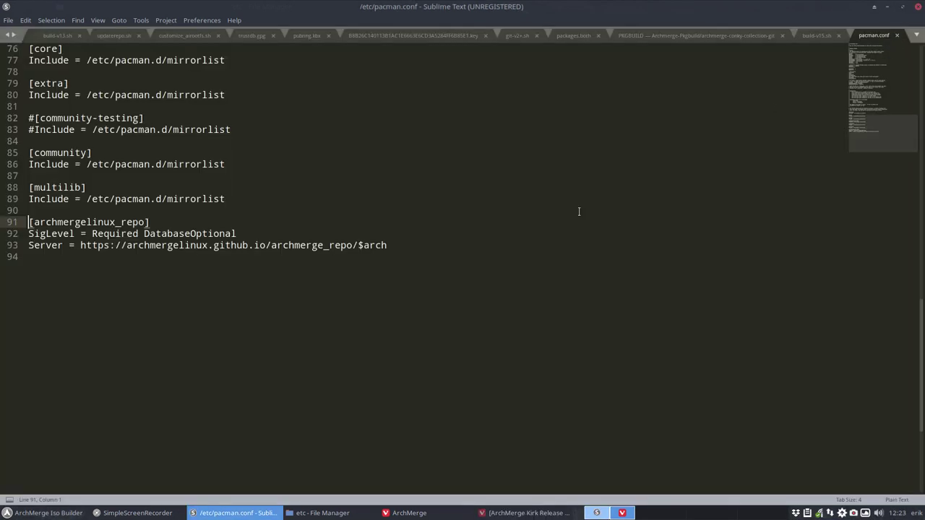
pyautogui.moveTo(387, 246); pyautogui.dragTo(2, 222)
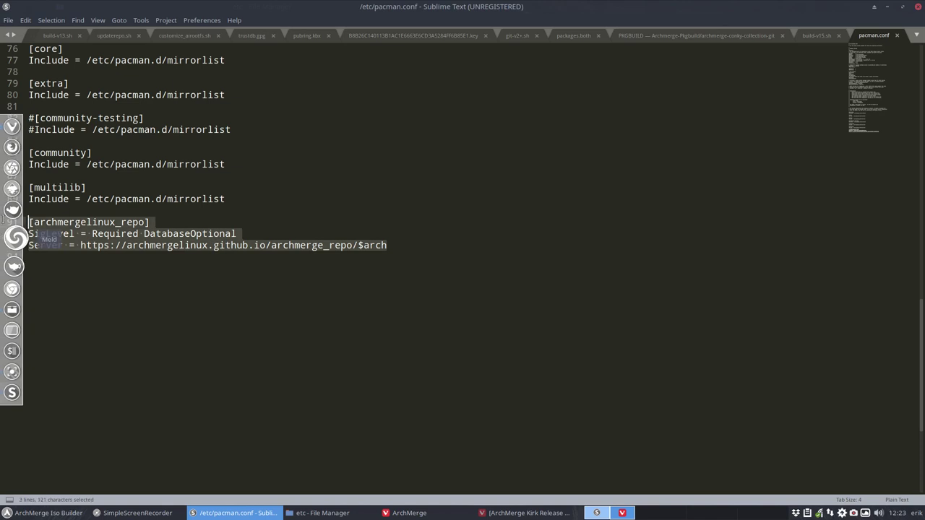
pyautogui.hotkey('ctrl', 'c')
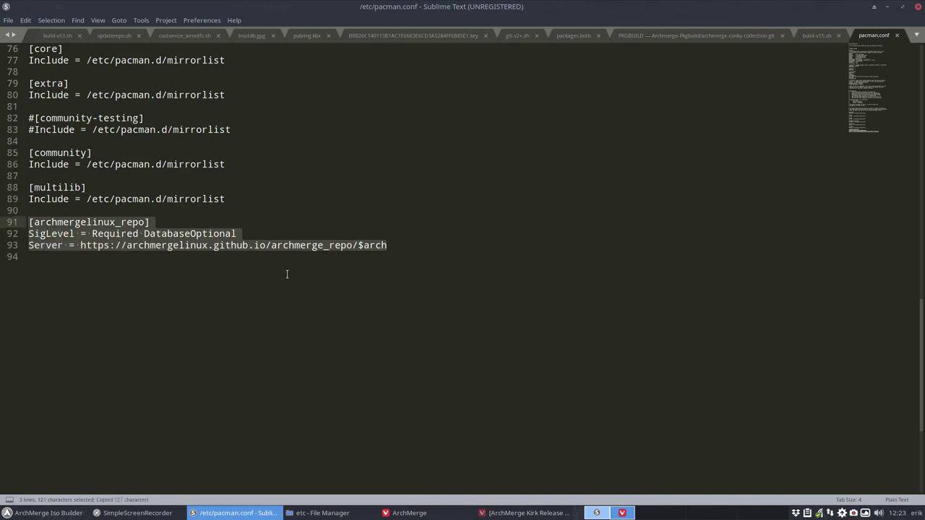
# Step: Paste the repo block after multilib and append _testing to its header and server path
pyautogui.click(235, 200)
pyautogui.press('Return')
pyautogui.press('Return')
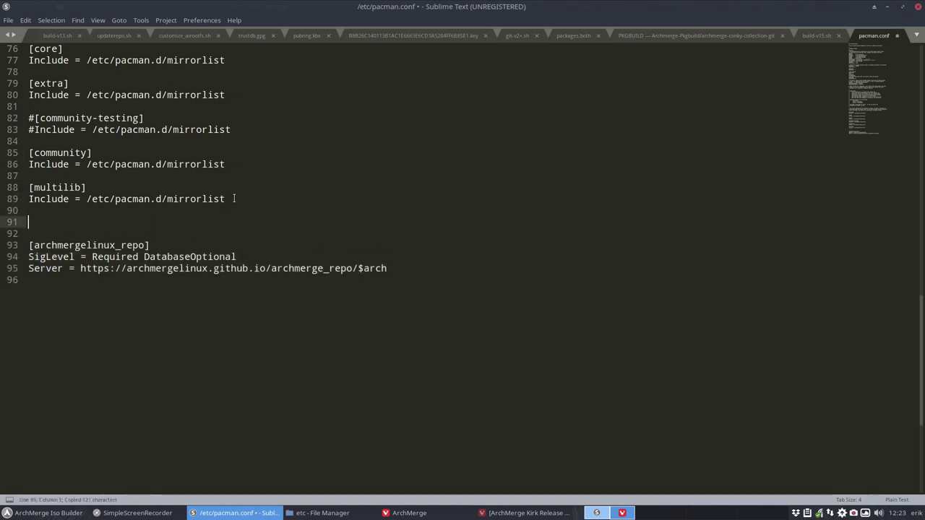
pyautogui.hotkey('ctrl', 'v')
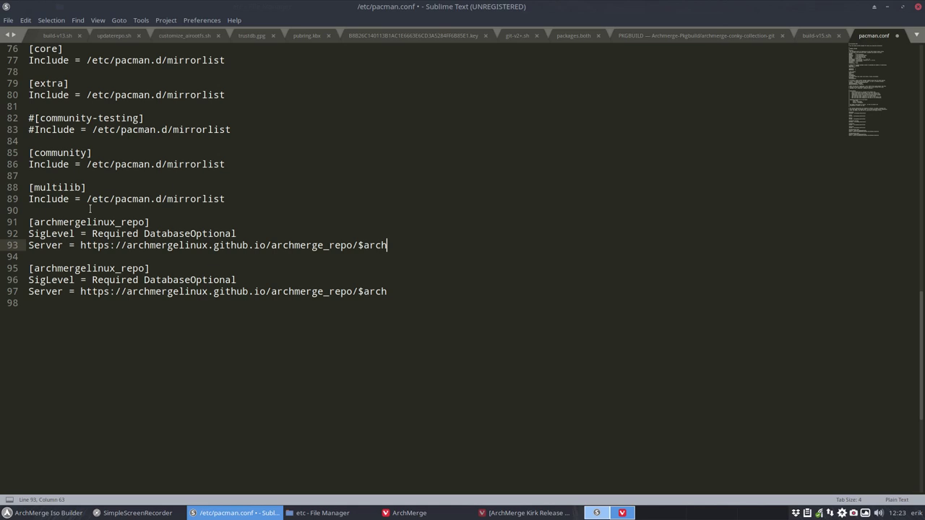
pyautogui.click(144, 222)
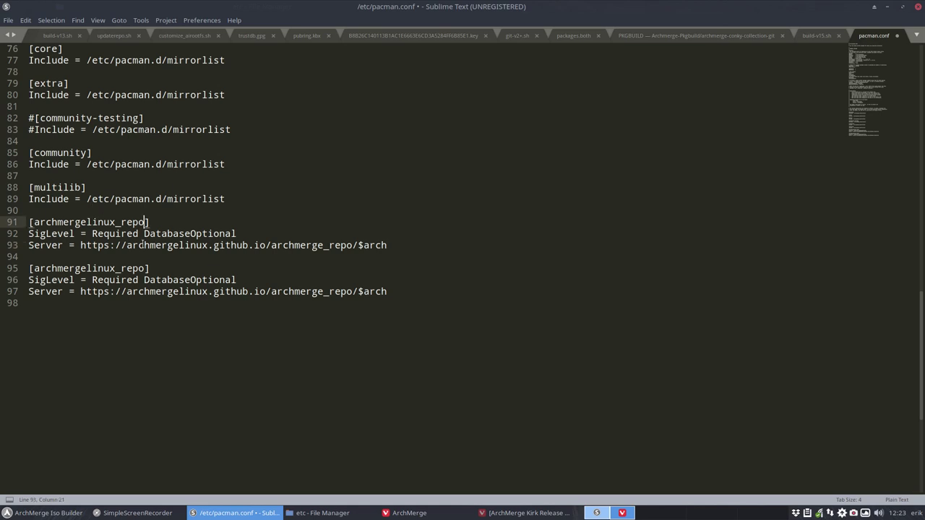
pyautogui.write('_testing')
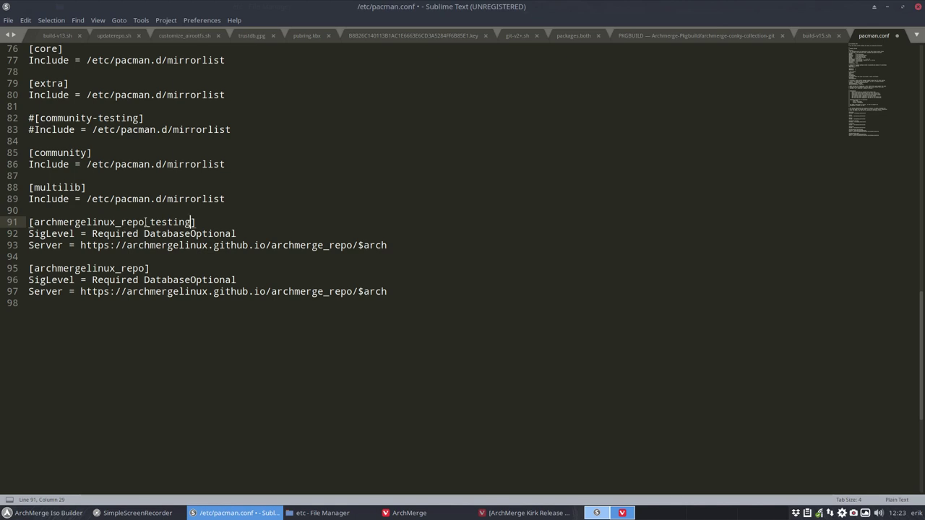
pyautogui.click(353, 245)
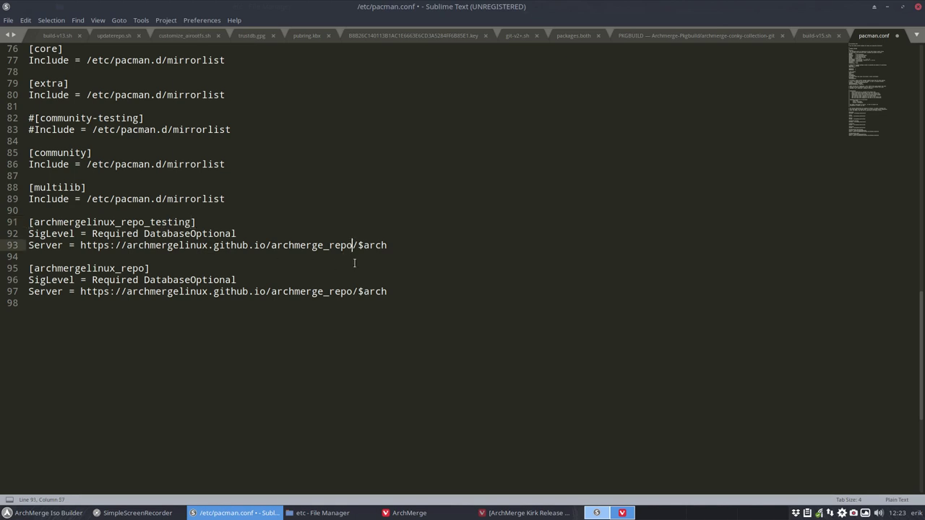
pyautogui.write('_testing')
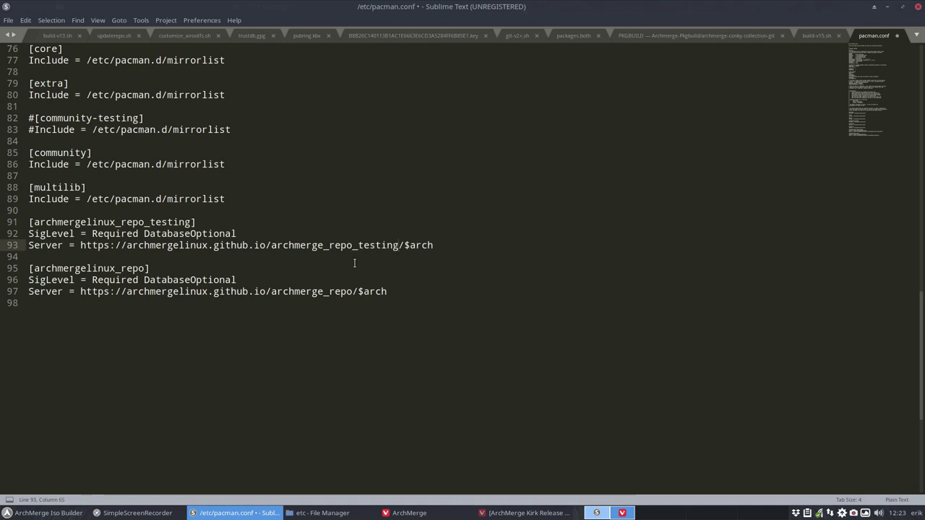
# Step: Save pacman.conf with the admin password, check the _testing server path, and close Sublime Text
pyautogui.hotkey('ctrl', 's')
pyautogui.write('*****')
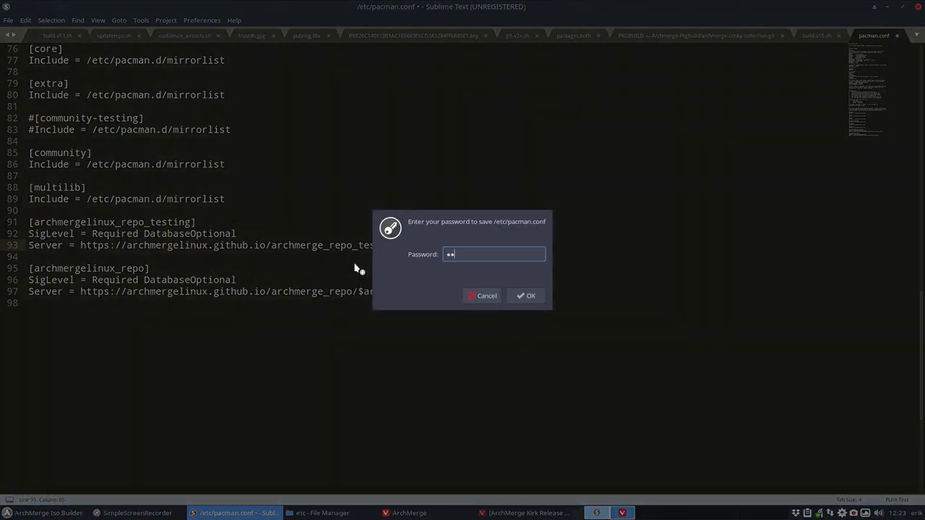
pyautogui.press('Return')
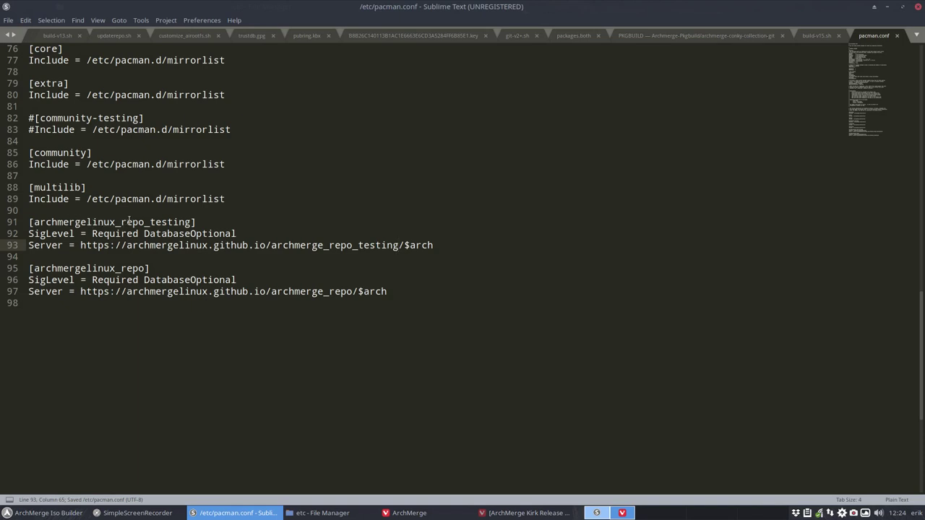
pyautogui.click(94, 245)
pyautogui.moveTo(352, 245); pyautogui.dragTo(400, 245)
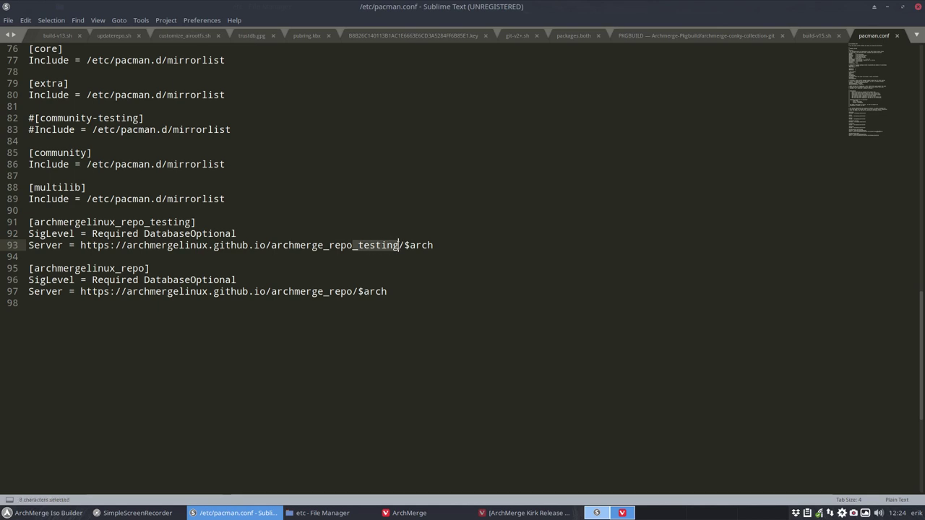
pyautogui.click(918, 9)
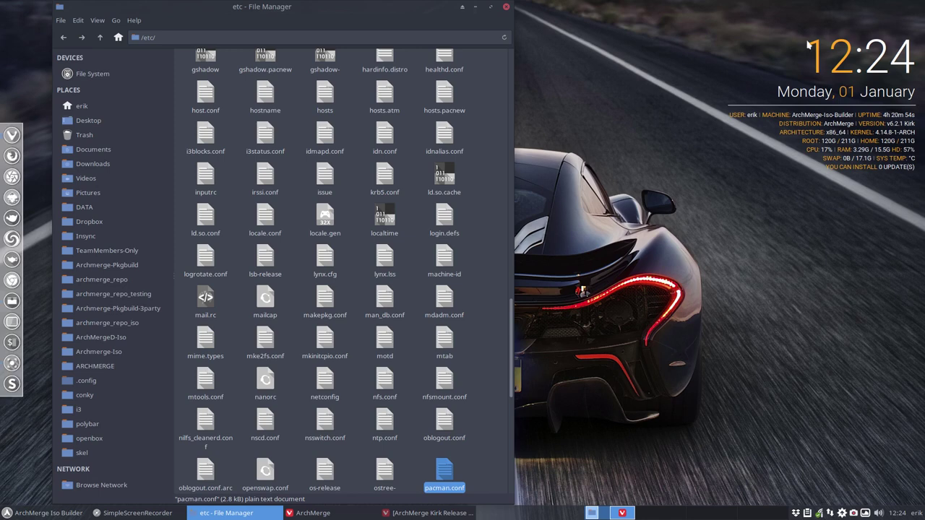
# Step: Close File Manager, scroll Vivaldi to Installed and Removed highlighting Atom and Snapd, and dock it right
pyautogui.click(507, 8)
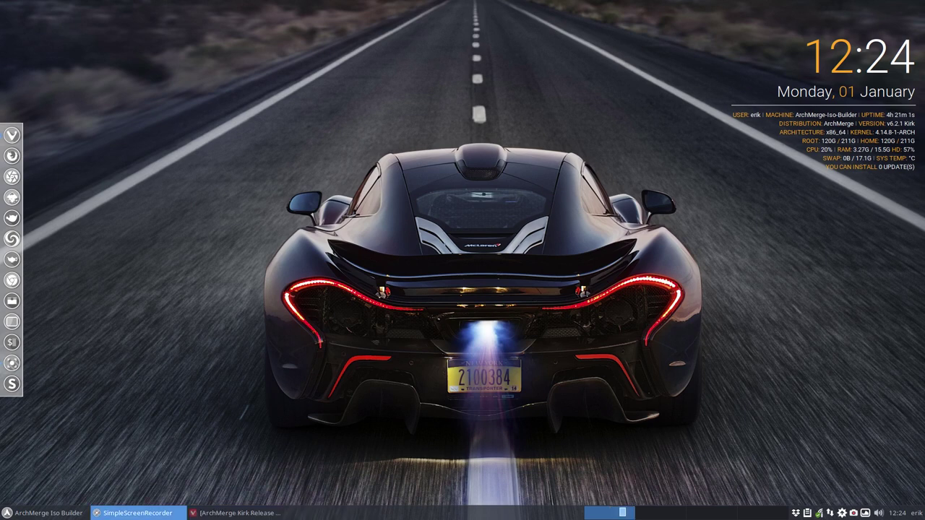
pyautogui.click(235, 513)
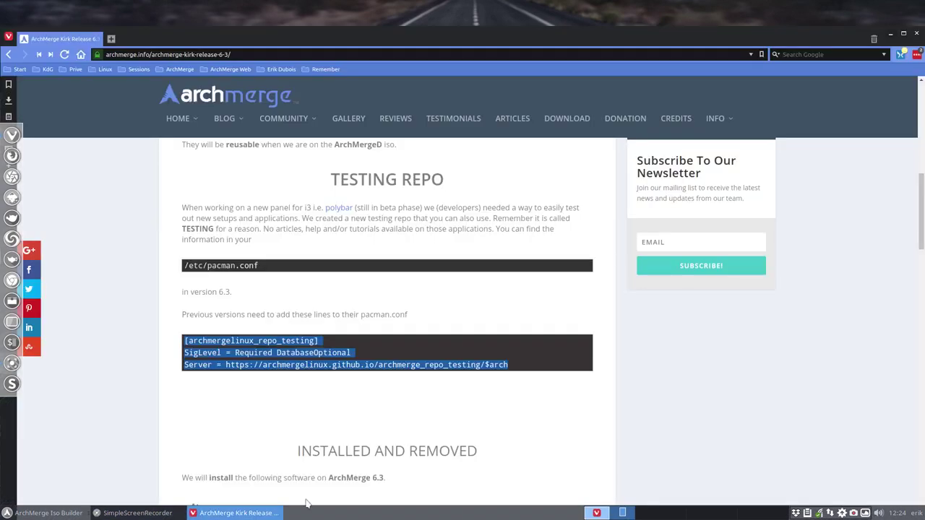
pyautogui.click(163, 338)
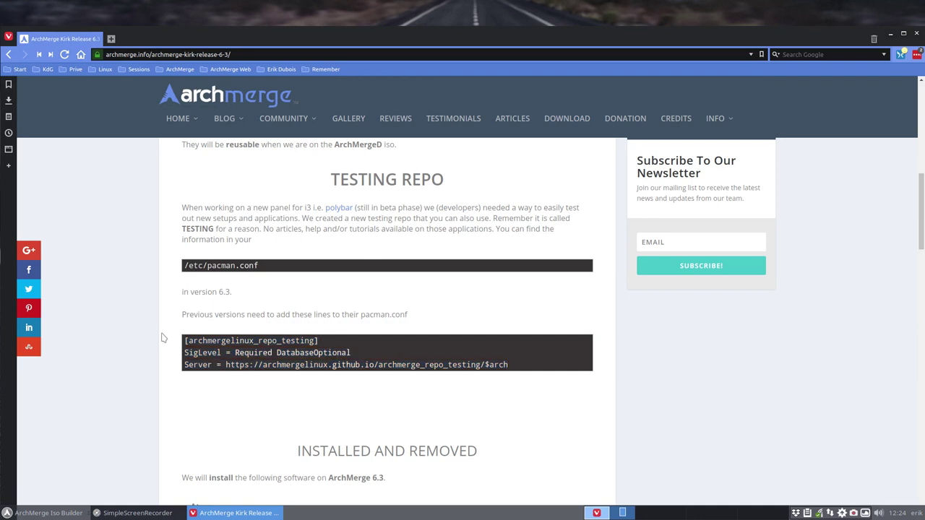
pyautogui.scroll(-3, 162, 337)
pyautogui.scroll(-4, 162, 338)
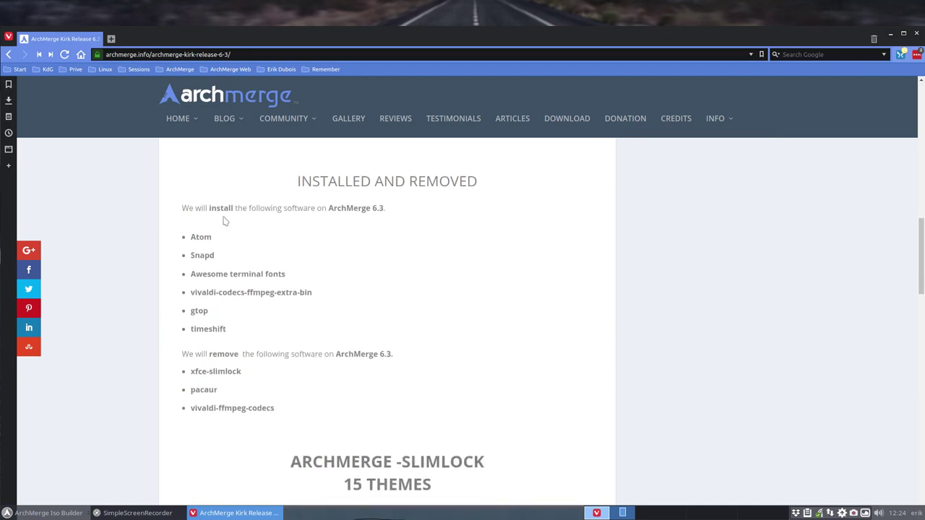
pyautogui.doubleClick(193, 238)
pyautogui.click(219, 262)
pyautogui.moveTo(190, 256); pyautogui.dragTo(217, 257)
pyautogui.moveTo(475, 35); pyautogui.dragTo(921, 83)
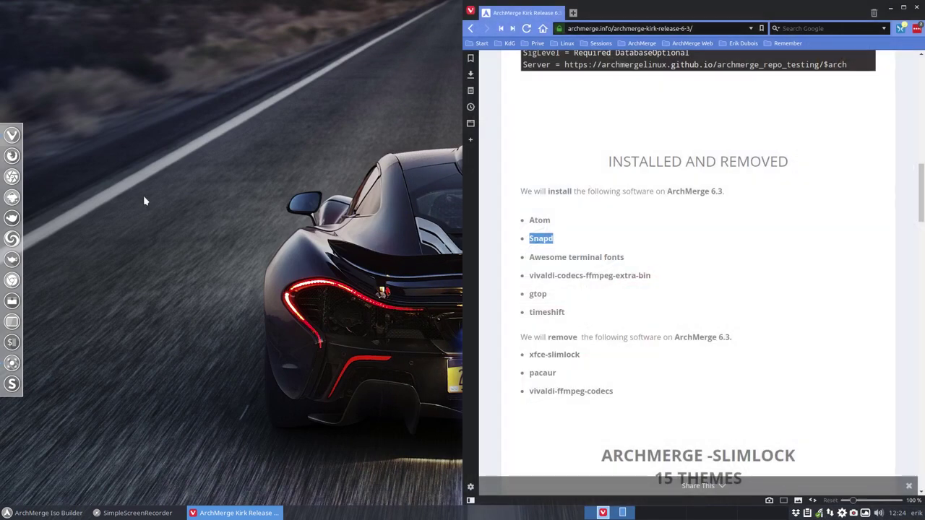
# Step: Open a terminal on the Desktop and run sudo pacman -S atom snapd awesome-terminal-fonts
pyautogui.rightClick(96, 200)
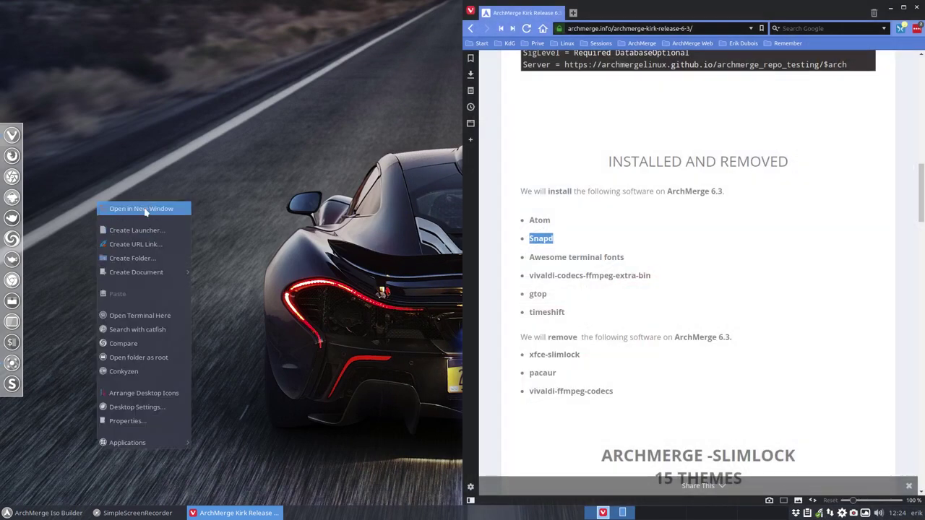
pyautogui.click(138, 315)
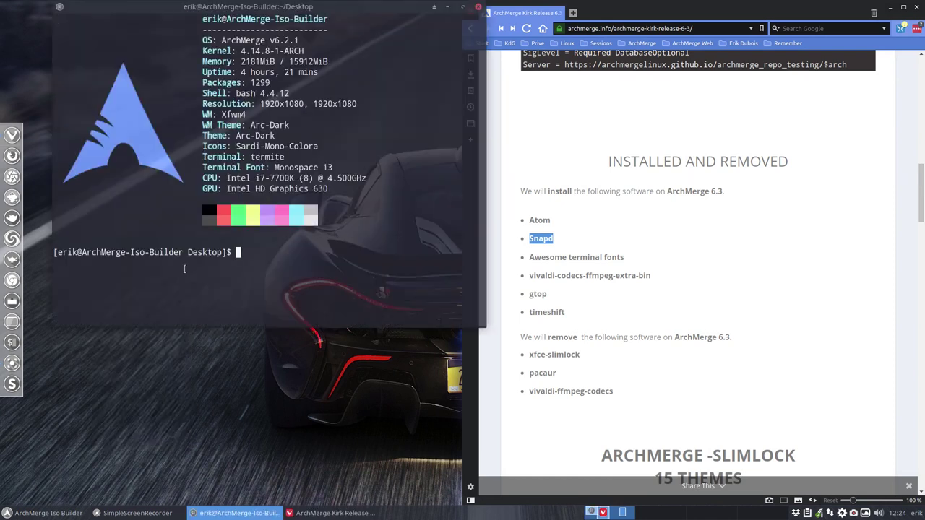
pyautogui.write('s')
pyautogui.write('udo pacman -S atom snap')
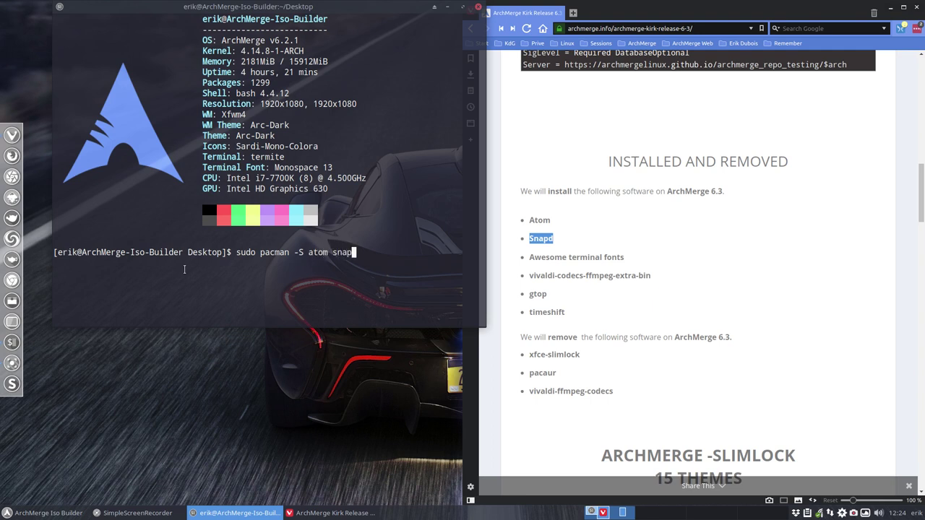
pyautogui.write('d awesome')
pyautogui.press('Tab')
pyautogui.press('Tab')
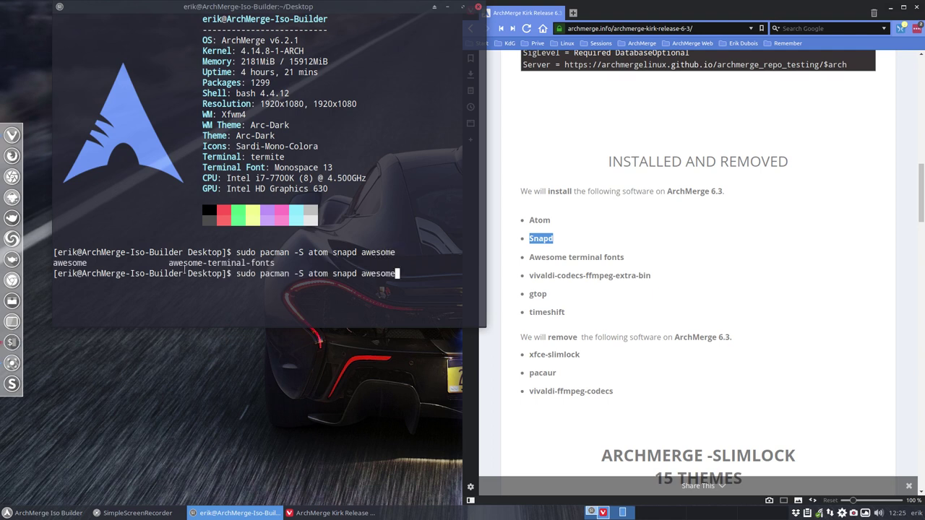
pyautogui.write('-te')
pyautogui.press('Tab')
pyautogui.press('Return')
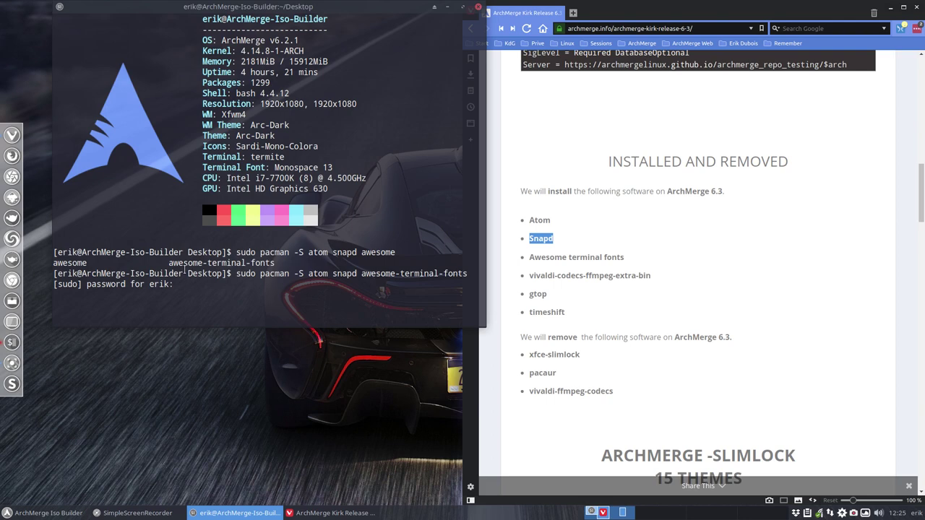
pyautogui.press('Return')
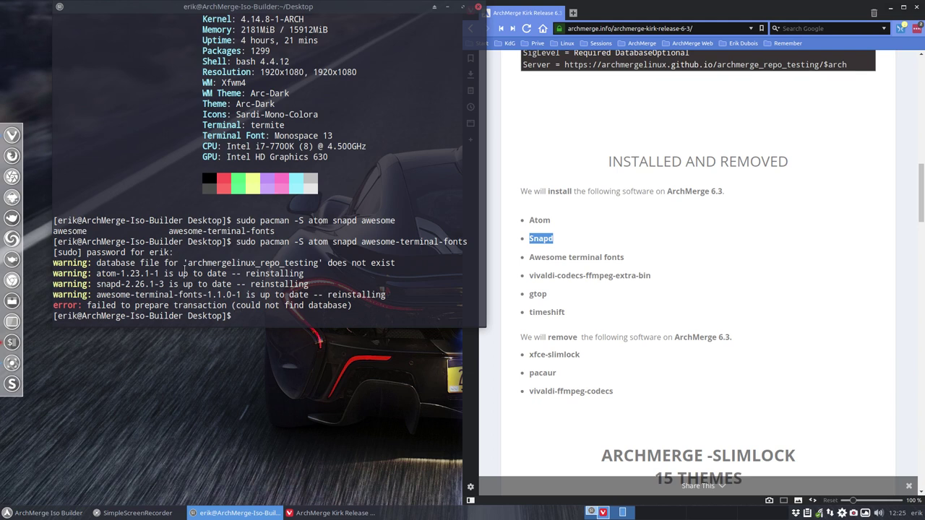
# Step: Run sudo pacman -Syyu and review the testing repo sync output
pyautogui.write('sudo pacman -Syyu')
pyautogui.press('Return')
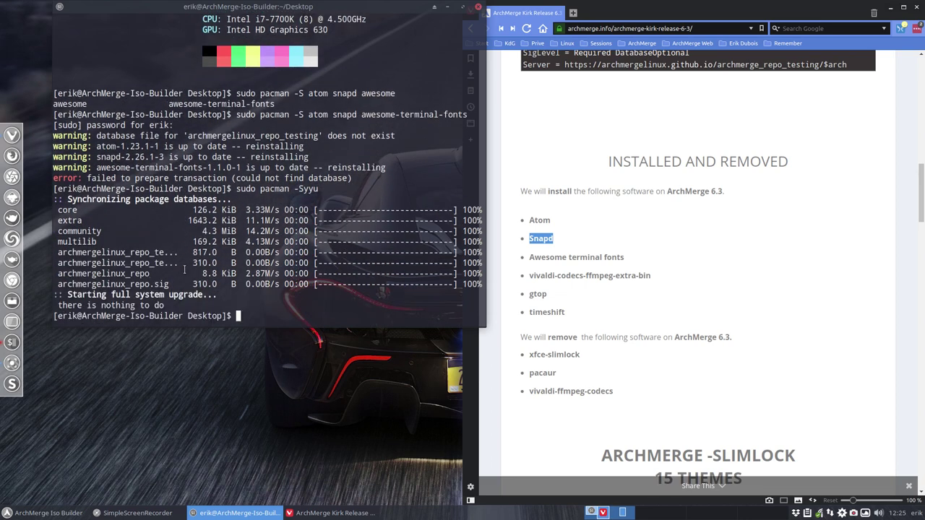
pyautogui.moveTo(149, 274); pyautogui.dragTo(58, 253)
pyautogui.moveTo(54, 177); pyautogui.dragTo(358, 179)
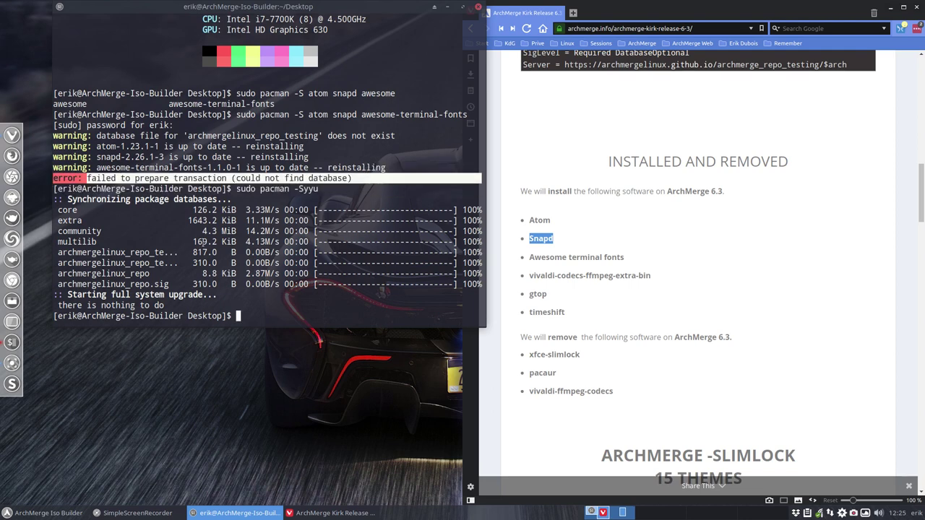
pyautogui.click(173, 256)
pyautogui.moveTo(289, 189); pyautogui.dragTo(236, 190)
pyautogui.click(293, 190)
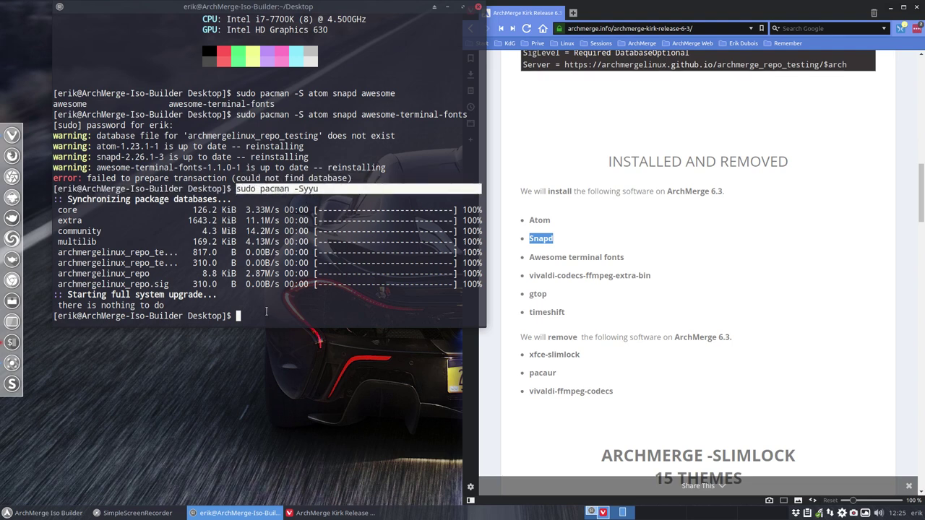
pyautogui.click(266, 311)
# Step: Rerun the atom, snapd and awesome-terminal-fonts install from history and confirm with y
pyautogui.press('Up')
pyautogui.press('Up')
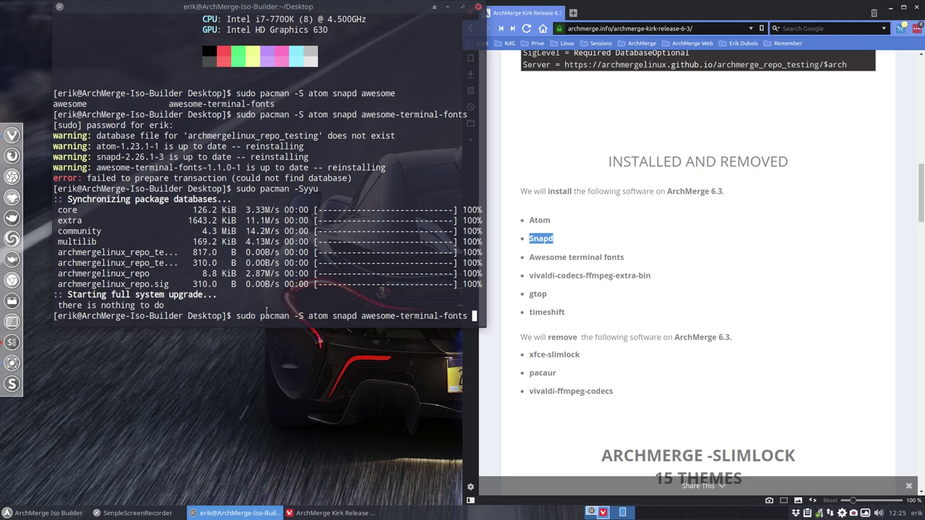
pyautogui.press('Return')
pyautogui.write('y')
pyautogui.press('Return')
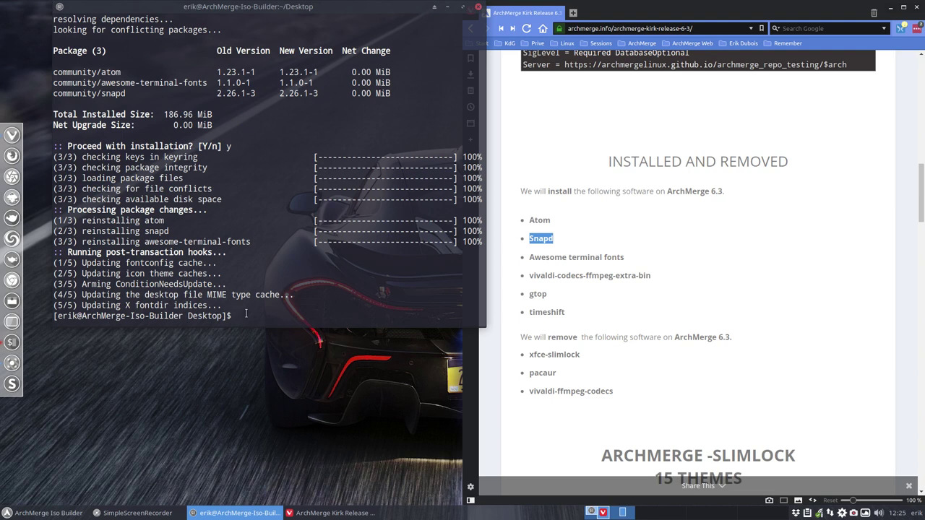
# Step: Launch gtop, then run sudo pacman -S gtop timeshift, which cannot find timeshift
pyautogui.click(646, 274)
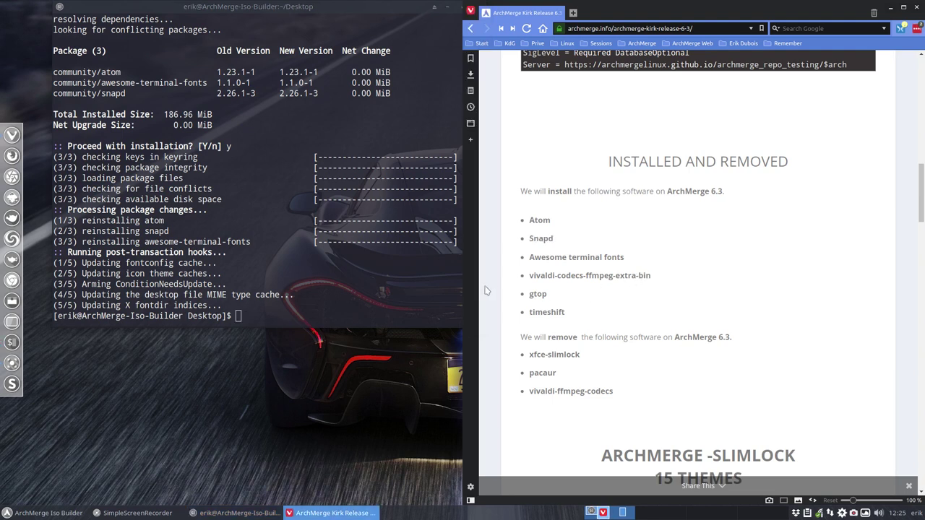
pyautogui.click(261, 316)
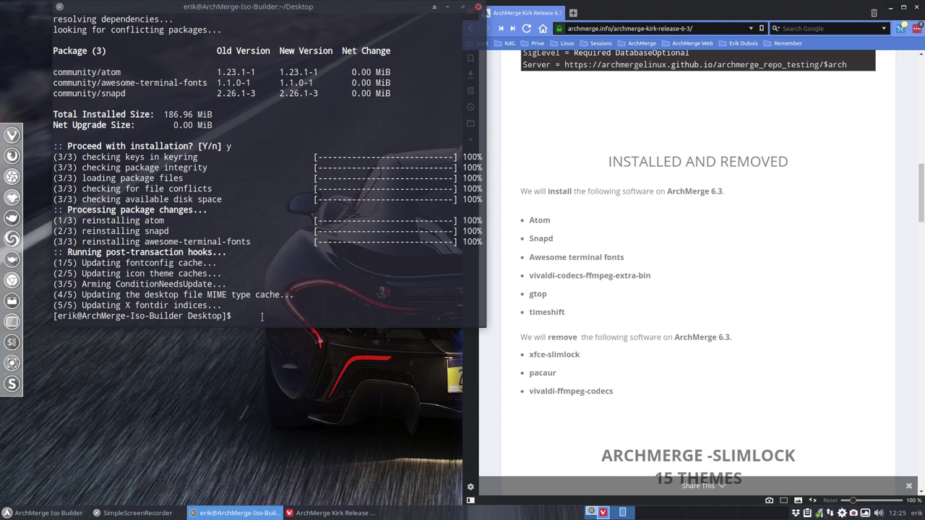
pyautogui.write('packer')
pyautogui.press('BackSpace')
pyautogui.press('BackSpace')
pyautogui.press('BackSpace')
pyautogui.press('BackSpace')
pyautogui.press('BackSpace')
pyautogui.press('BackSpace')
pyautogui.write('gtop')
pyautogui.press('Return')
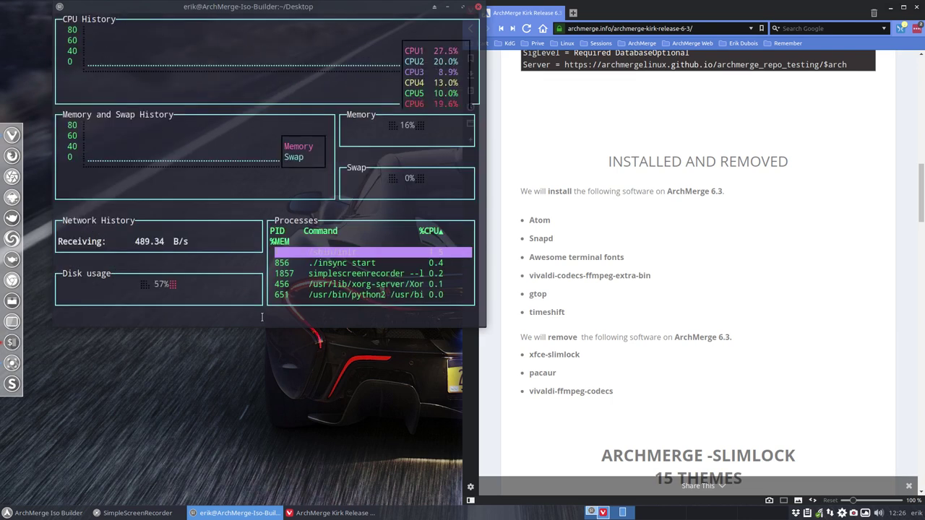
pyautogui.write('qsu')
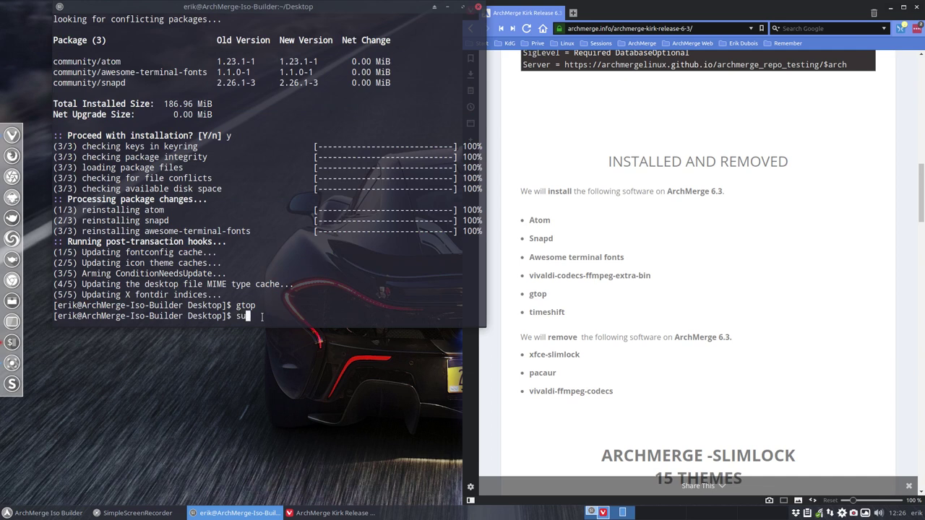
pyautogui.write('do pacman -S gtop timeshift')
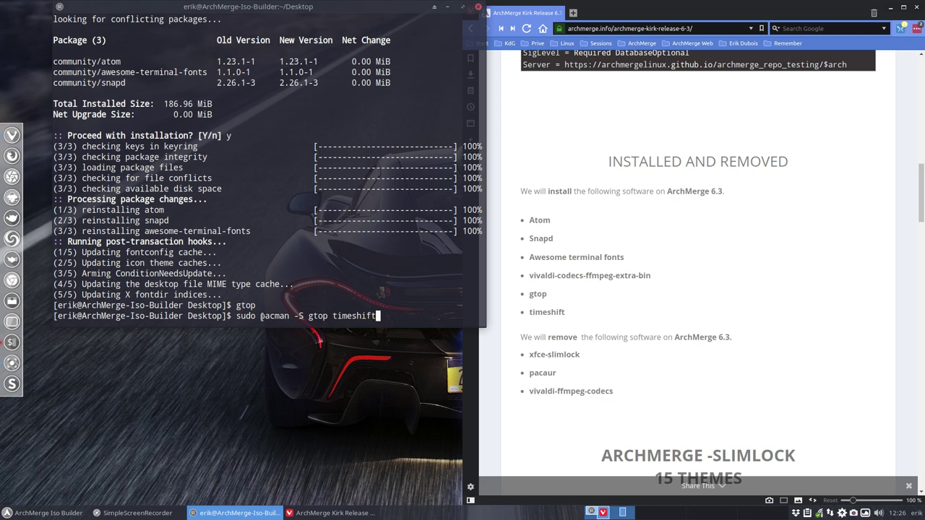
pyautogui.press('Return')
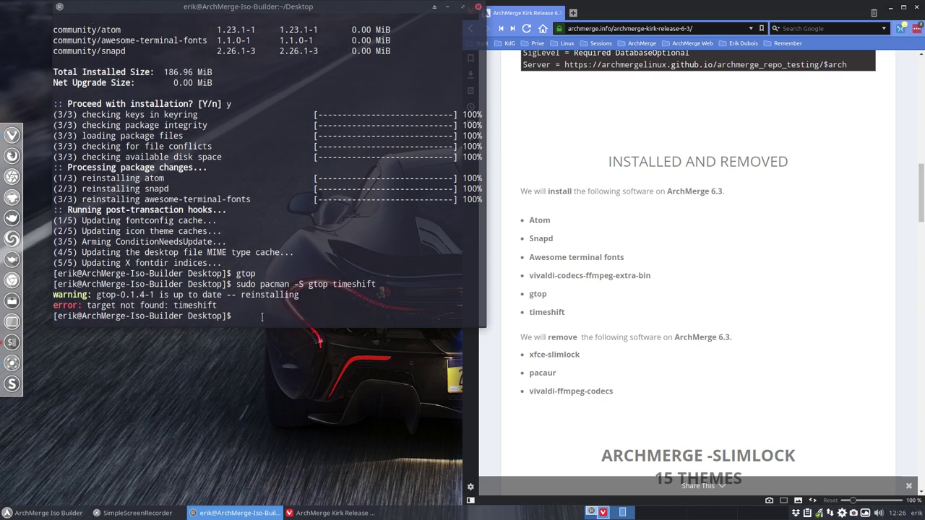
# Step: Find timeshift with packer, cancel at the prompt, and start sudo pacman -R for xfce-slimlock
pyautogui.write('packe')
pyautogui.write('r timeshift')
pyautogui.press('Return')
pyautogui.hotkey('ctrl', 'c')
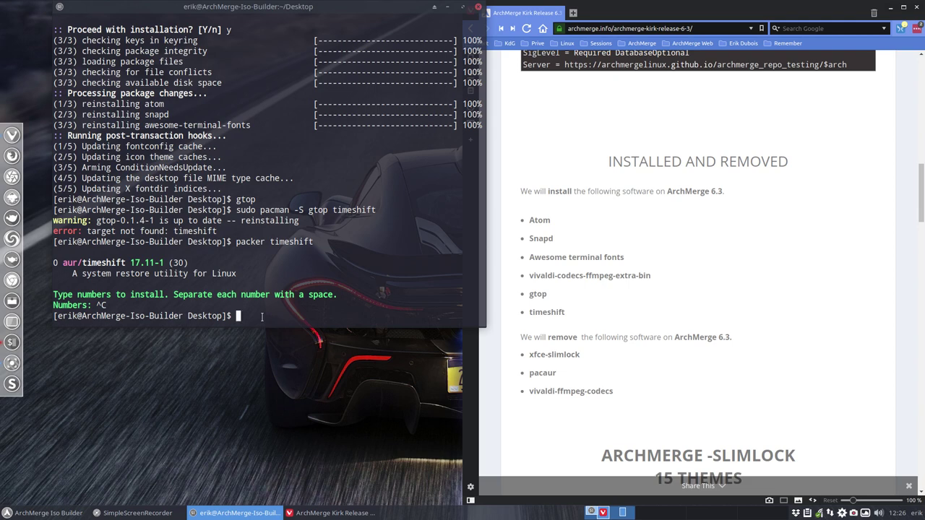
pyautogui.write('sudo pacman -R')
pyautogui.moveTo(528, 354); pyautogui.dragTo(594, 359)
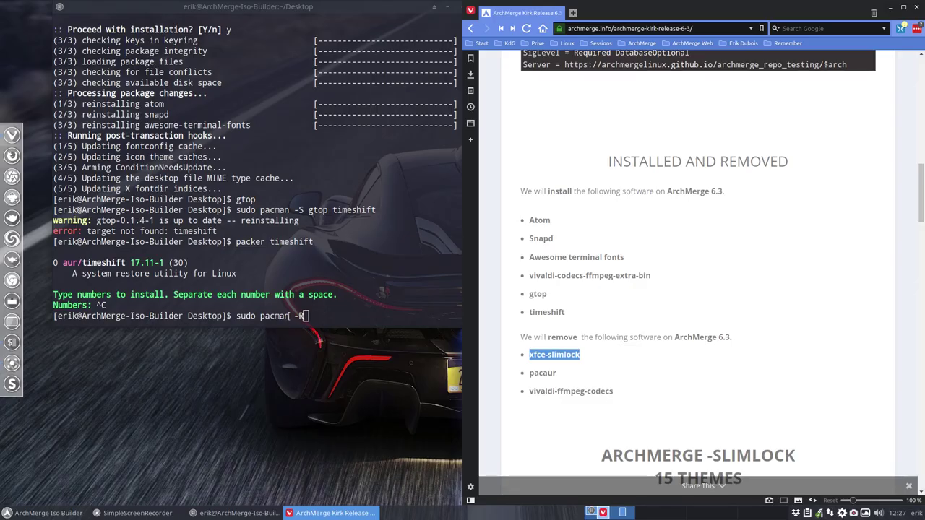
pyautogui.rightClick(55, 512)
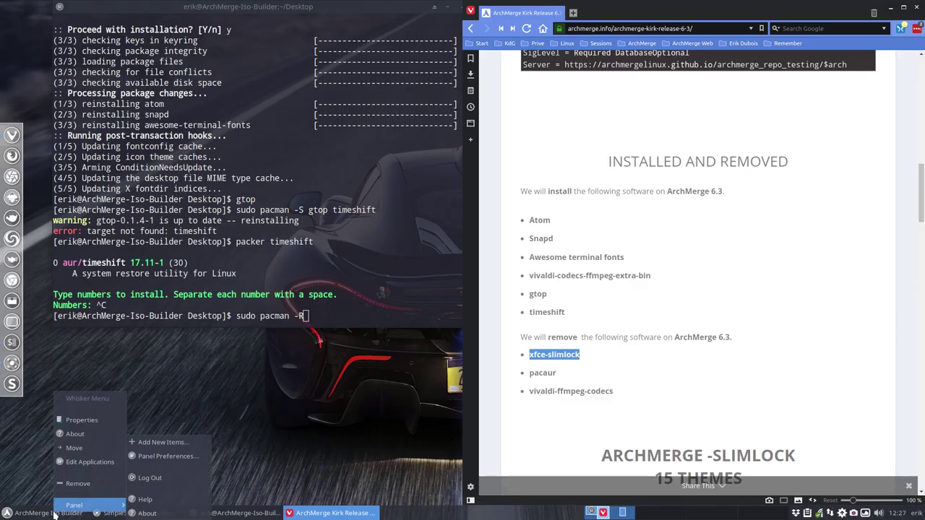
pyautogui.click(85, 422)
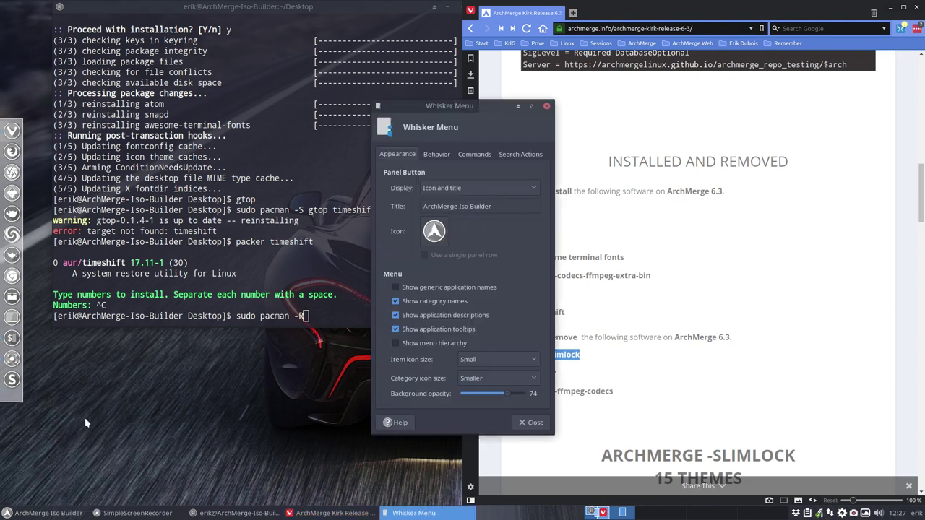
pyautogui.click(474, 154)
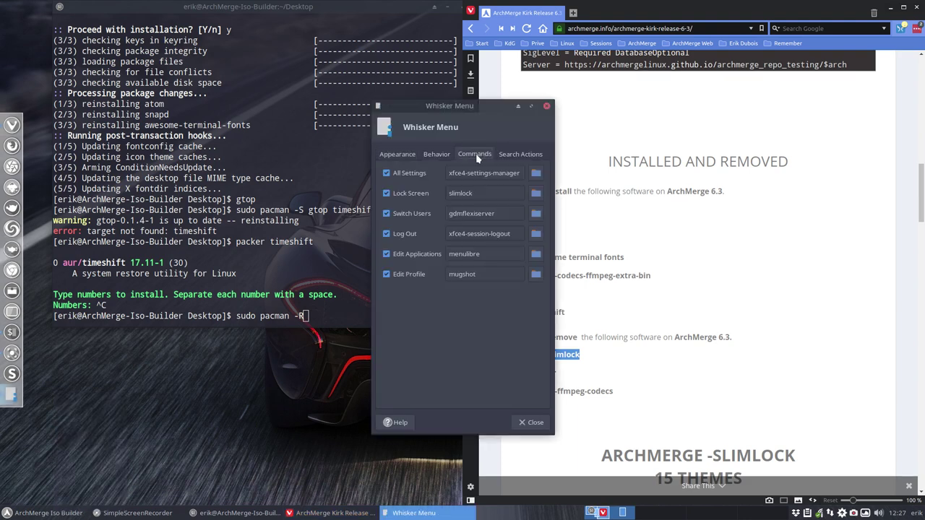
pyautogui.click(477, 193)
pyautogui.moveTo(478, 192); pyautogui.dragTo(425, 190)
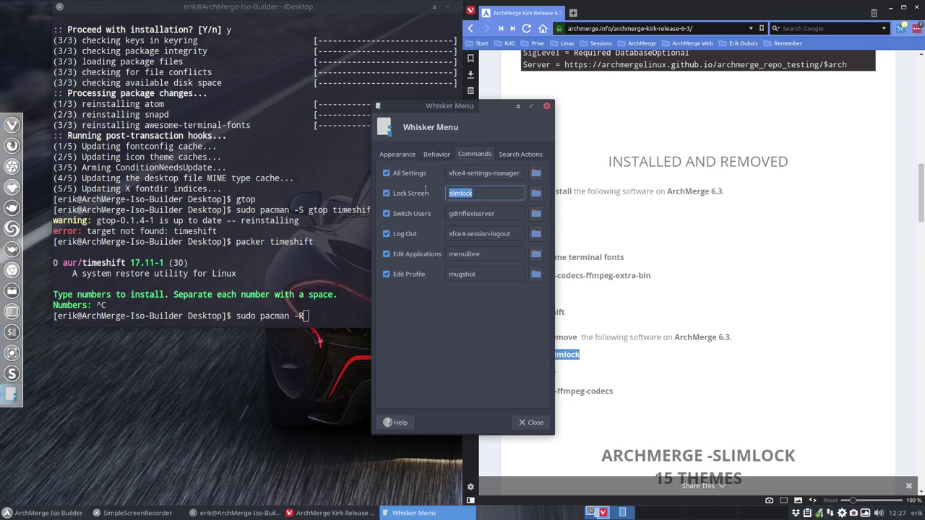
pyautogui.click(545, 107)
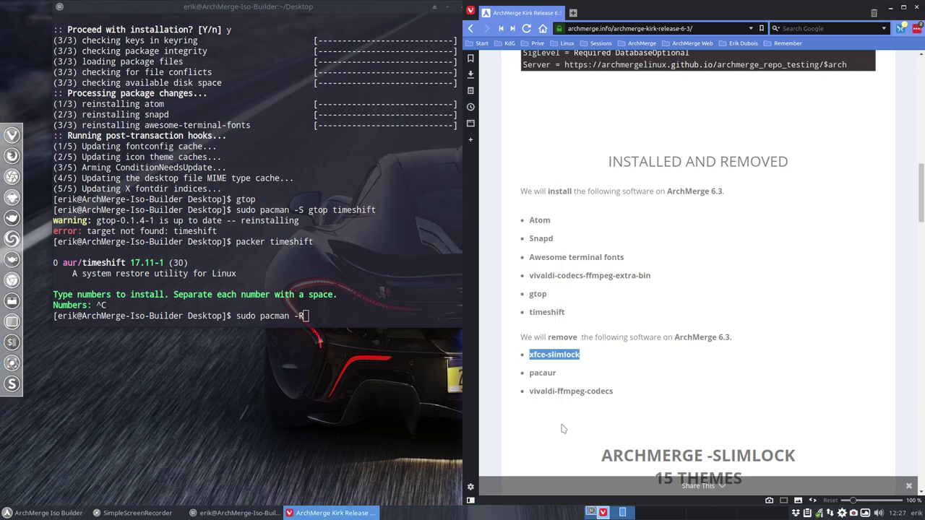
# Step: Scroll the ArchMerge release post to the General Improvements Variety note, then bring Termite forward
pyautogui.click(543, 383)
pyautogui.scroll(-3, 553, 397)
pyautogui.scroll(-5, 579, 324)
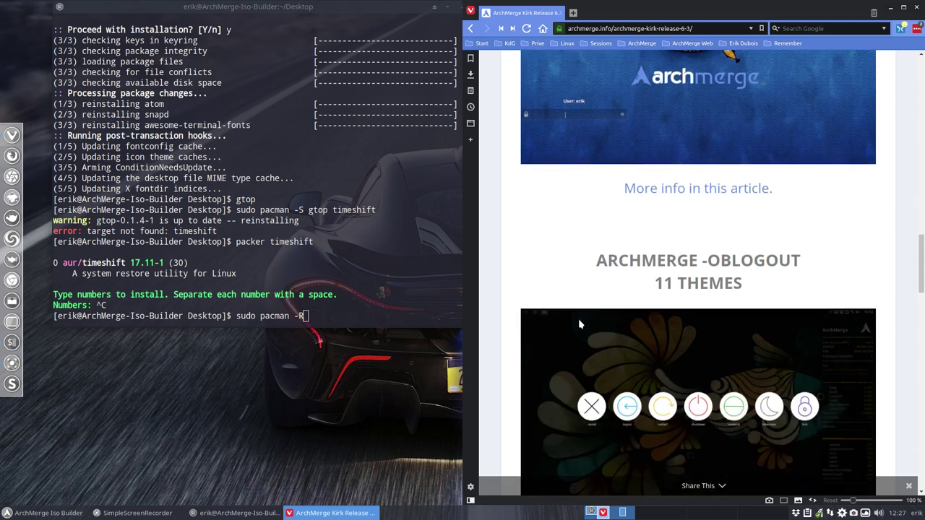
pyautogui.scroll(5, 579, 323)
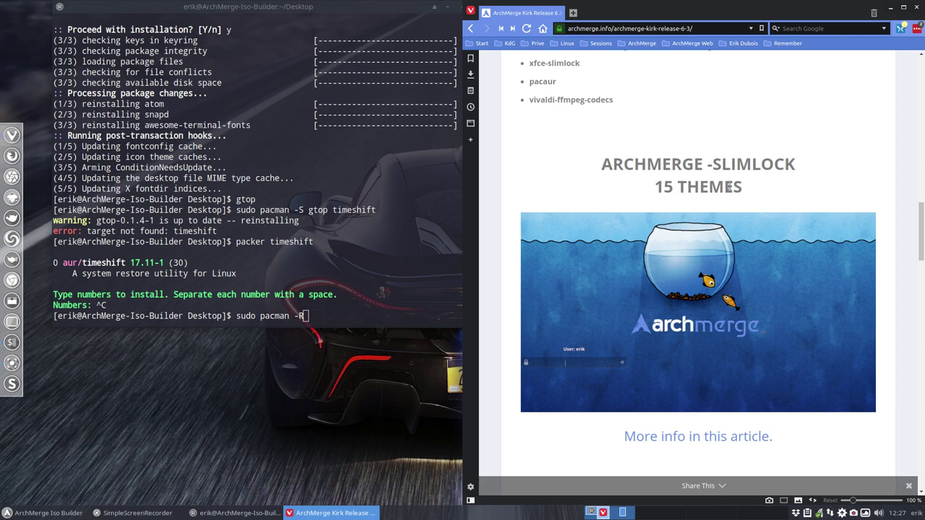
pyautogui.scroll(-3, 712, 253)
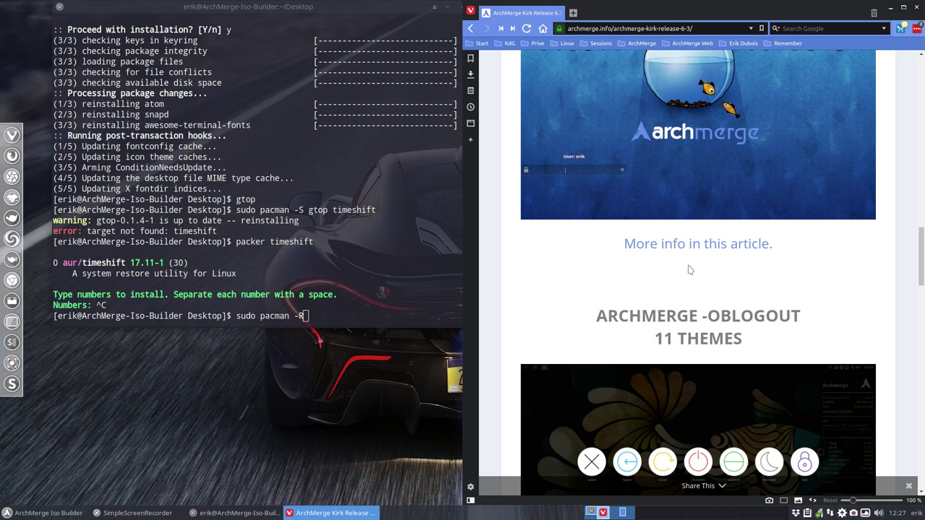
pyautogui.scroll(-4, 689, 269)
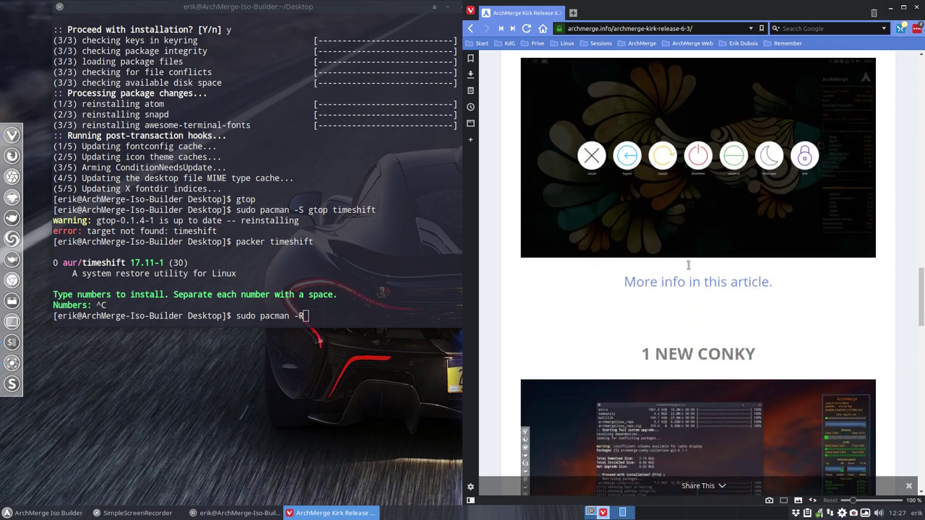
pyautogui.scroll(-3, 694, 325)
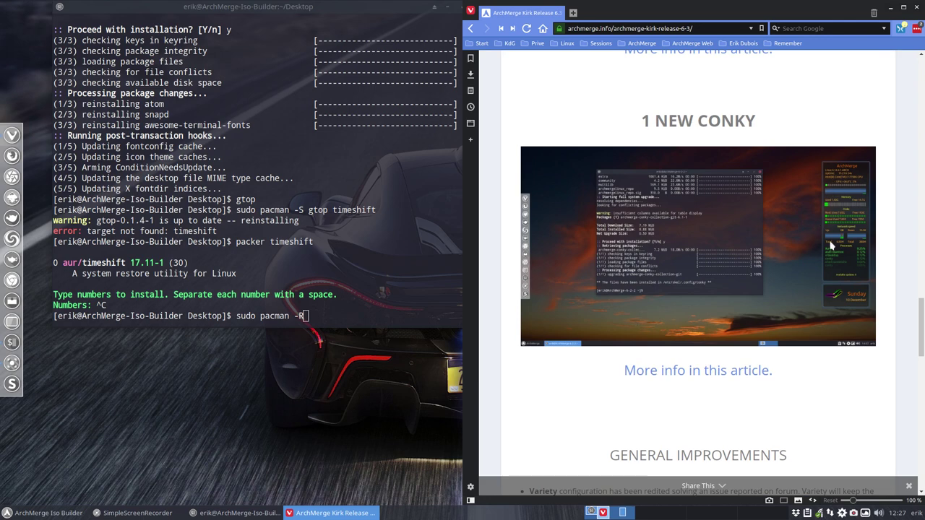
pyautogui.scroll(-2, 704, 282)
pyautogui.scroll(-1, 704, 281)
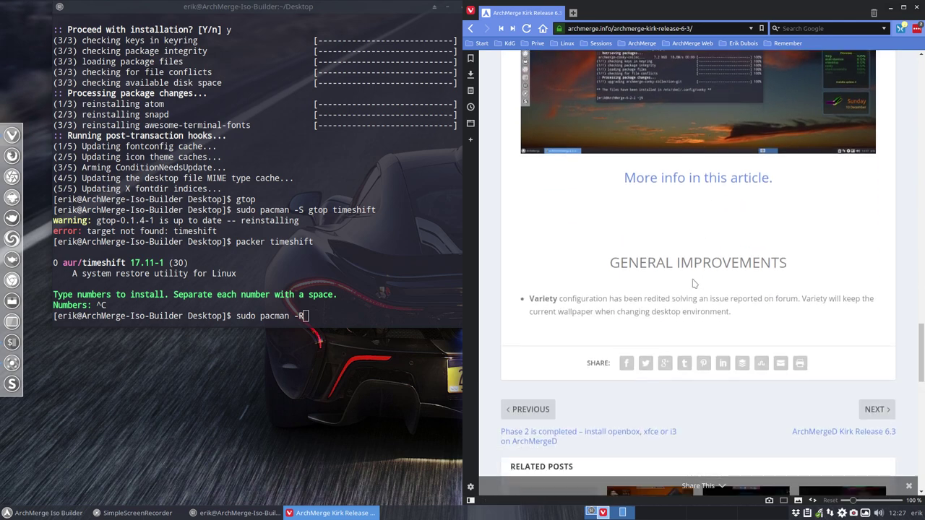
pyautogui.moveTo(529, 298); pyautogui.dragTo(719, 331)
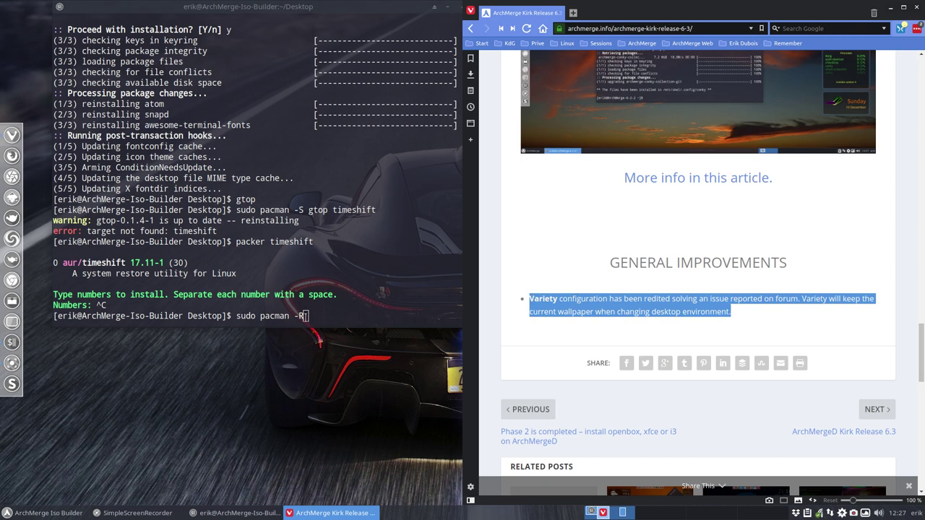
pyautogui.click(460, 67)
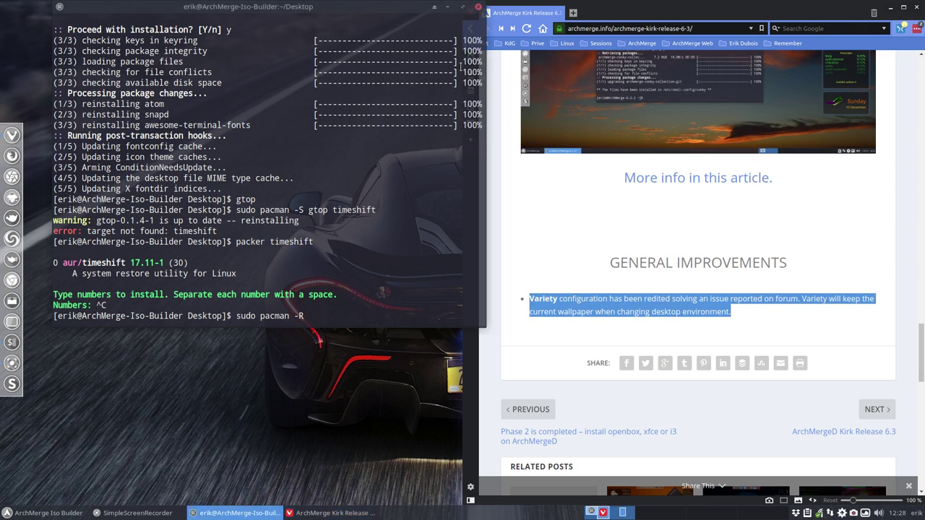
# Step: Close the terminal and browse to /etc/skel in Thunar
pyautogui.click(478, 7)
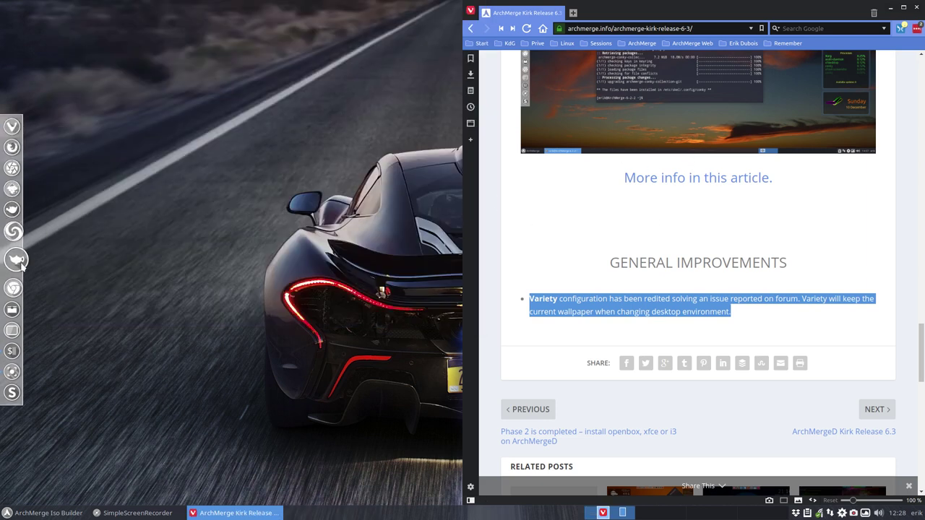
pyautogui.click(16, 302)
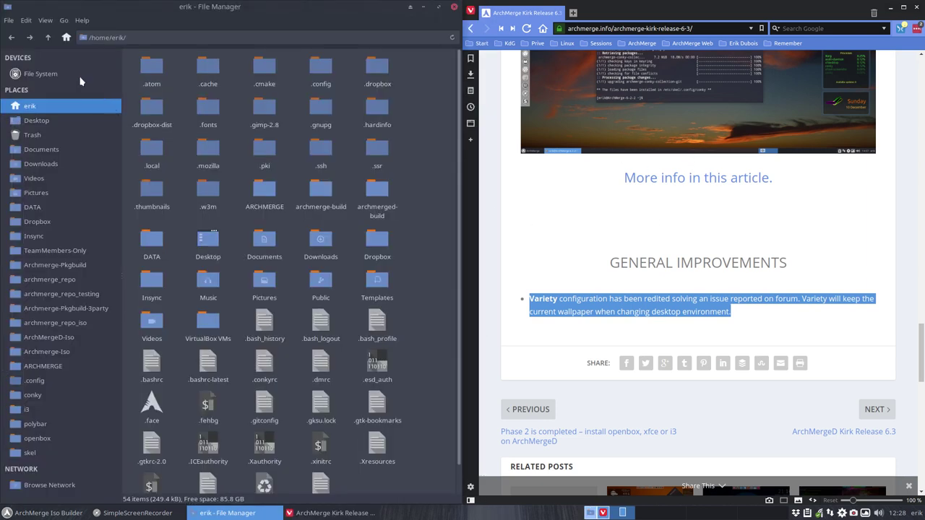
pyautogui.click(61, 75)
pyautogui.doubleClick(261, 71)
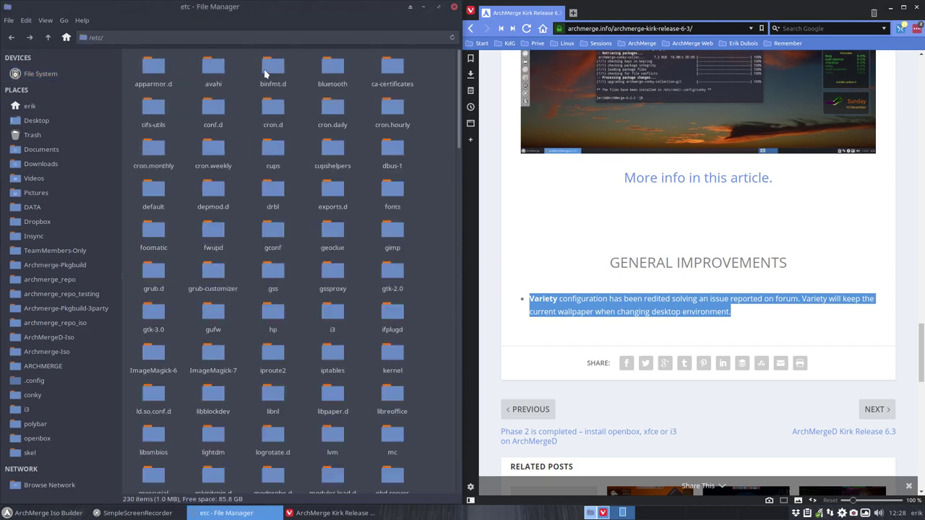
pyautogui.write('sk')
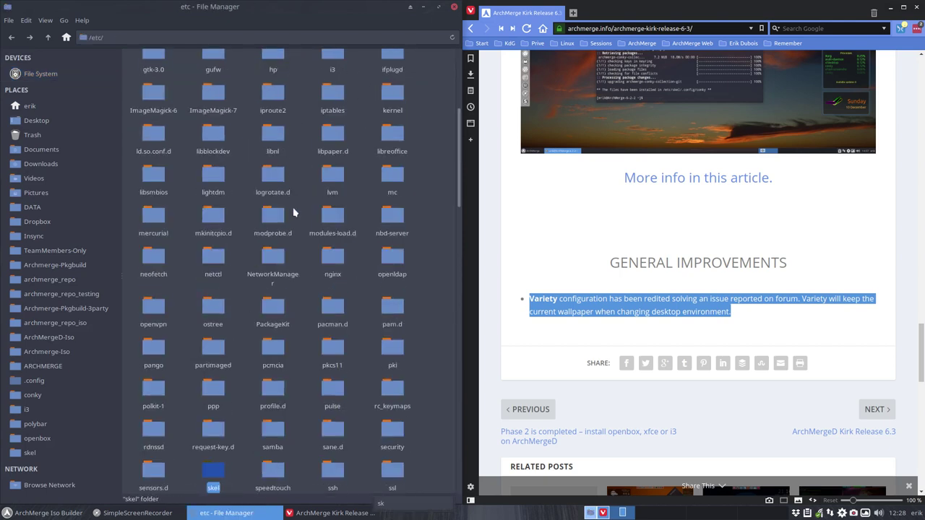
pyautogui.doubleClick(217, 469)
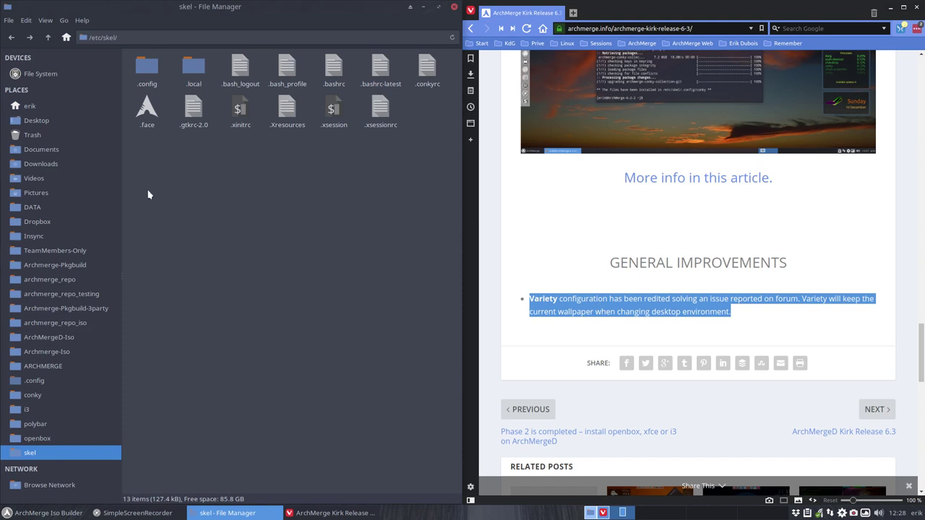
# Step: Select and deselect all 13 items in /etc/skel a few times
pyautogui.moveTo(134, 182); pyautogui.dragTo(449, 50)
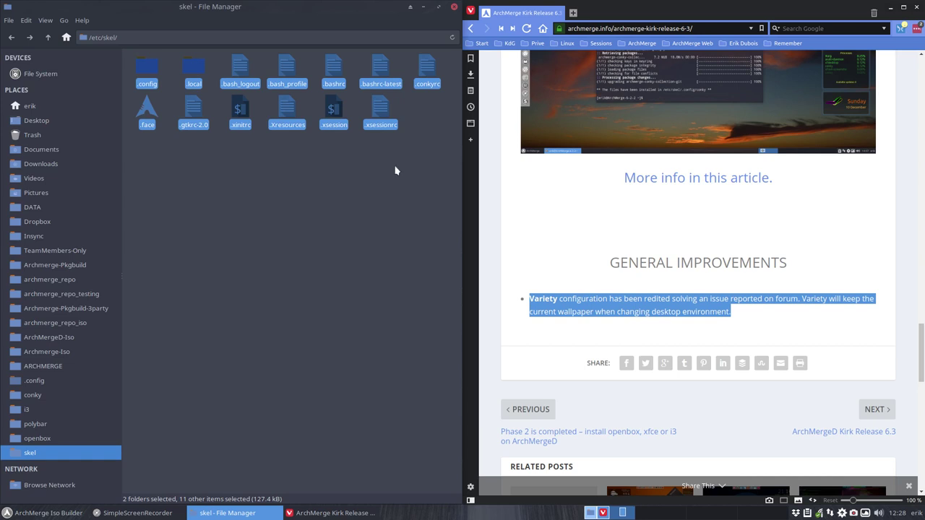
pyautogui.click(347, 160)
pyautogui.moveTo(142, 159); pyautogui.dragTo(454, 49)
pyautogui.click(208, 235)
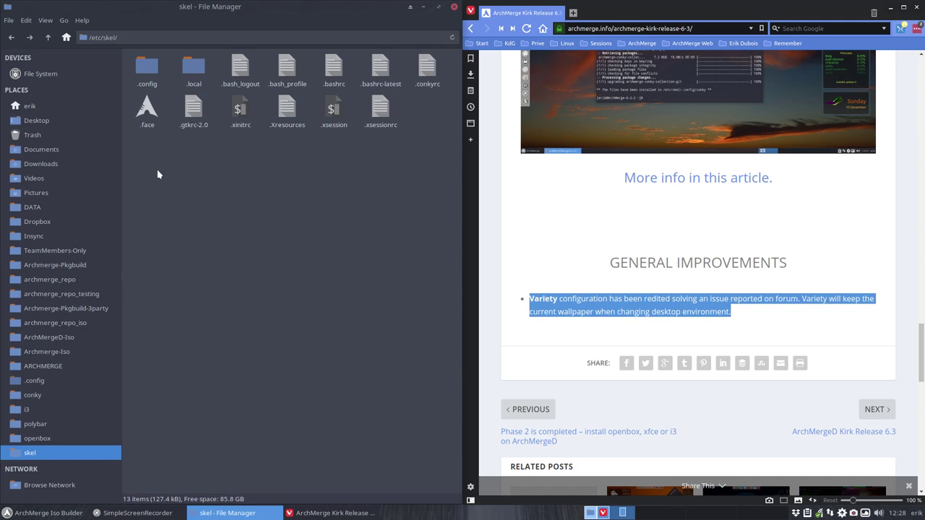
pyautogui.moveTo(156, 169); pyautogui.dragTo(442, 53)
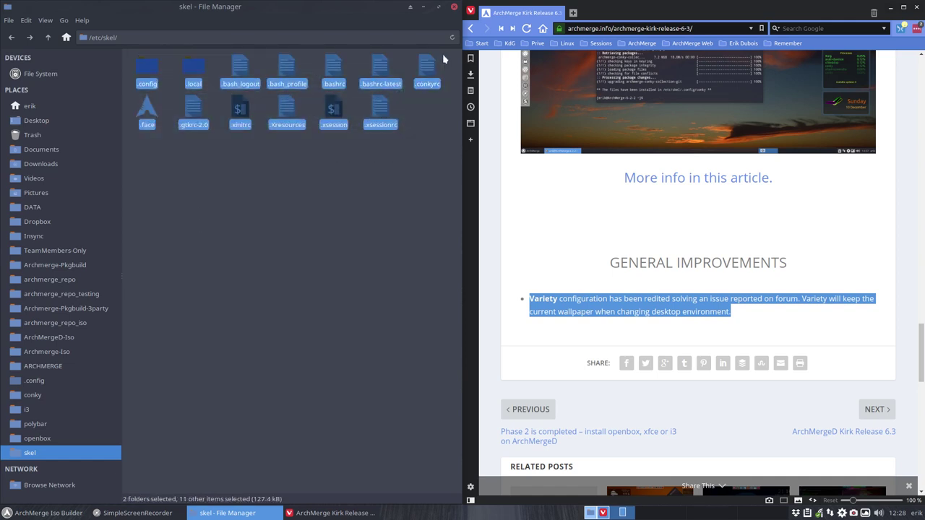
pyautogui.hotkey('ctrl', 'l')
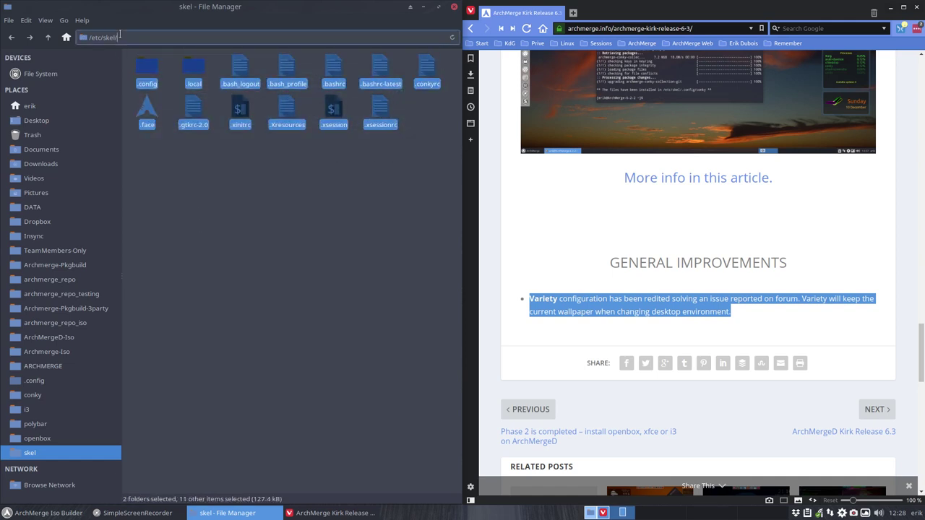
pyautogui.press('Escape')
# Step: Open skel's .config and point out the conky, i3, variety, openbox and obmenu-generator folders
pyautogui.doubleClick(147, 70)
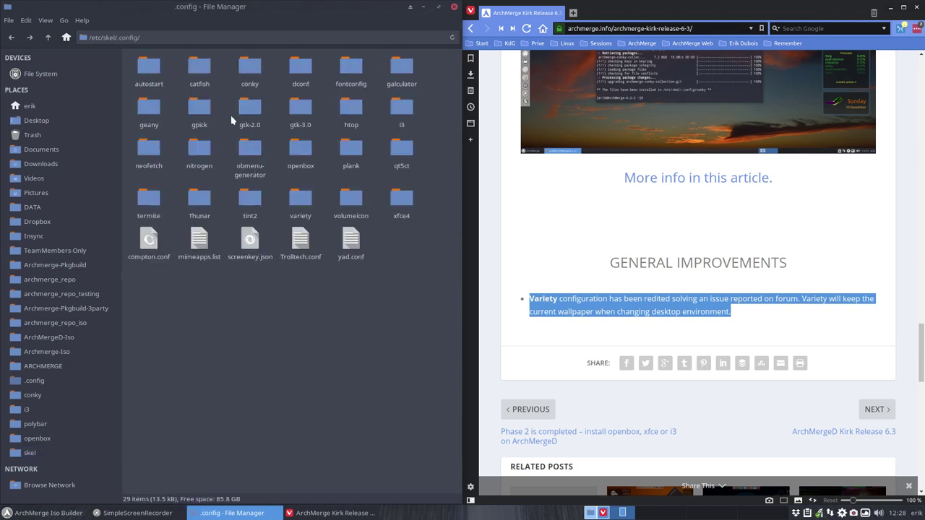
pyautogui.click(252, 69)
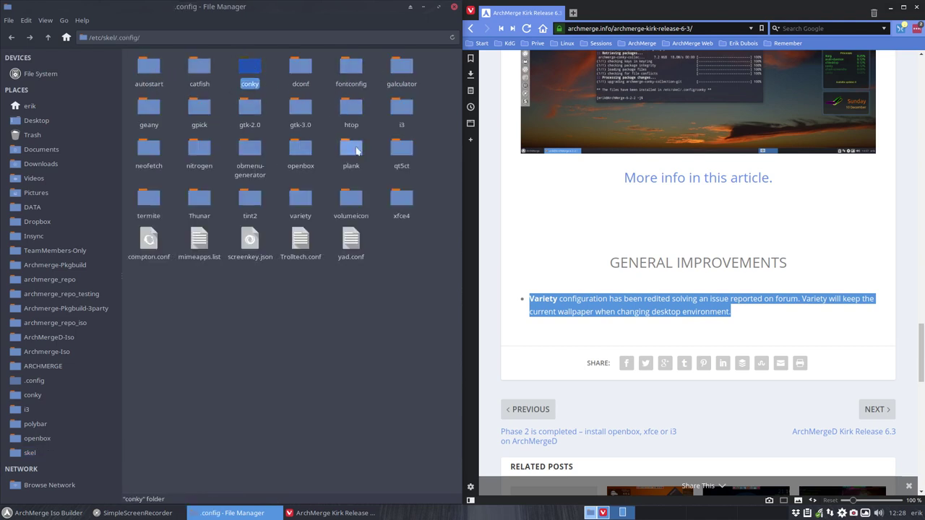
pyautogui.click(402, 107)
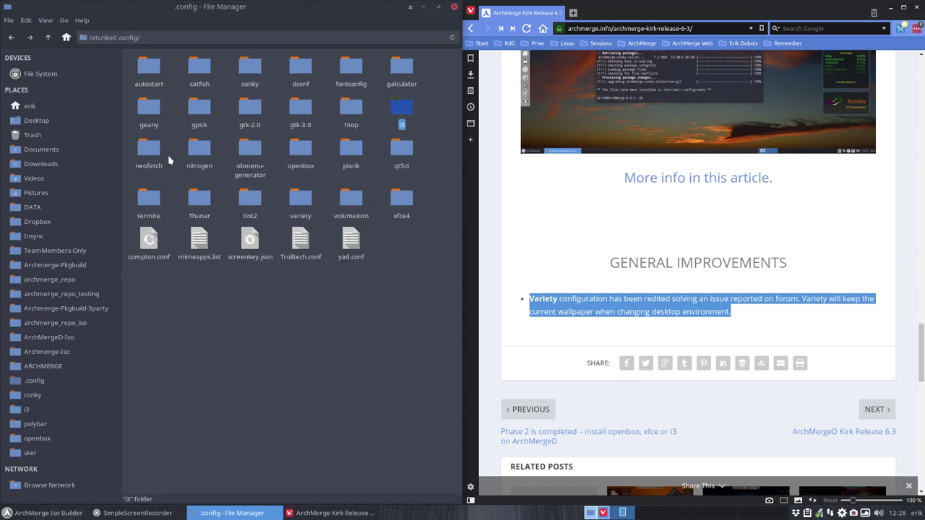
pyautogui.click(303, 203)
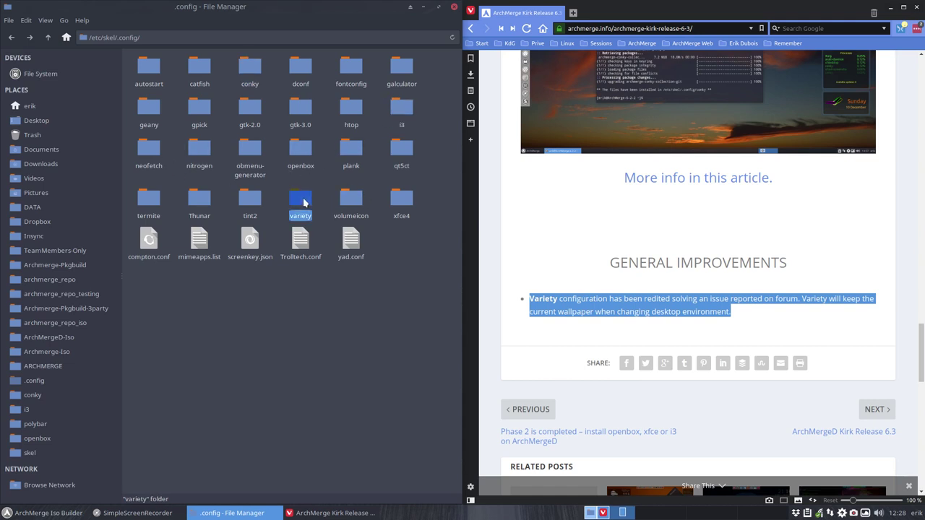
pyautogui.click(300, 148)
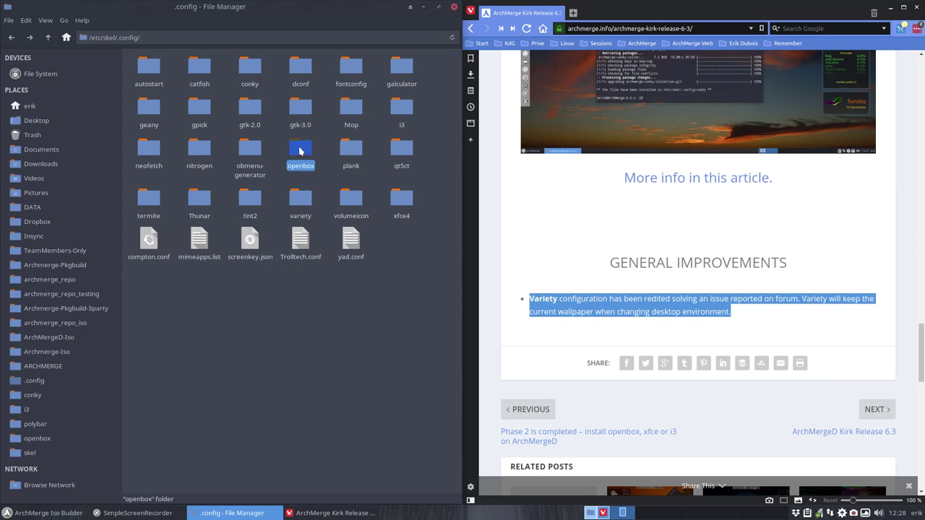
pyautogui.click(248, 150)
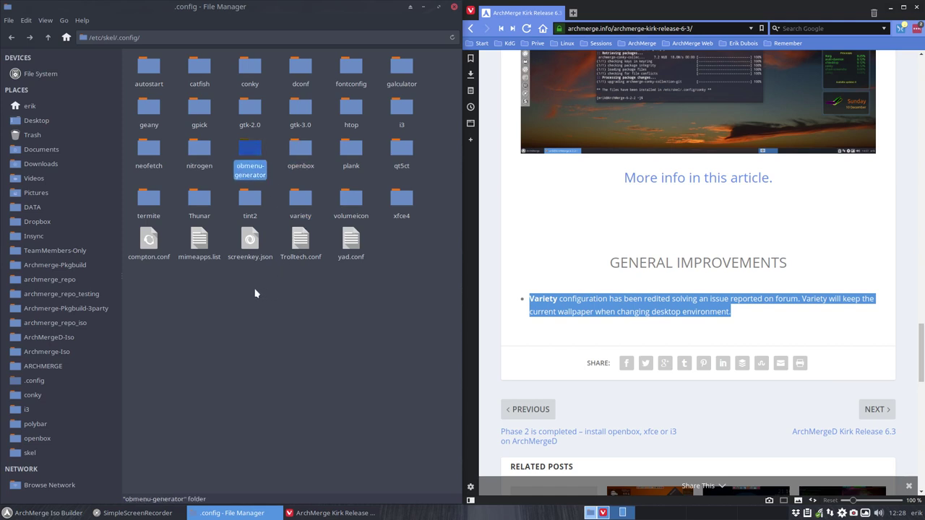
# Step: Return to skel, select and clear its contents, then show the home folder
pyautogui.click(48, 36)
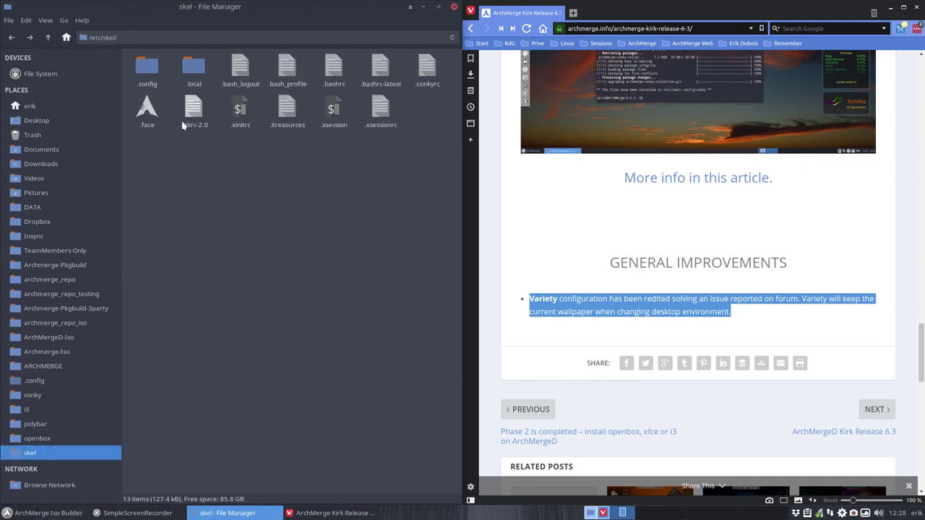
pyautogui.moveTo(138, 157); pyautogui.dragTo(440, 57)
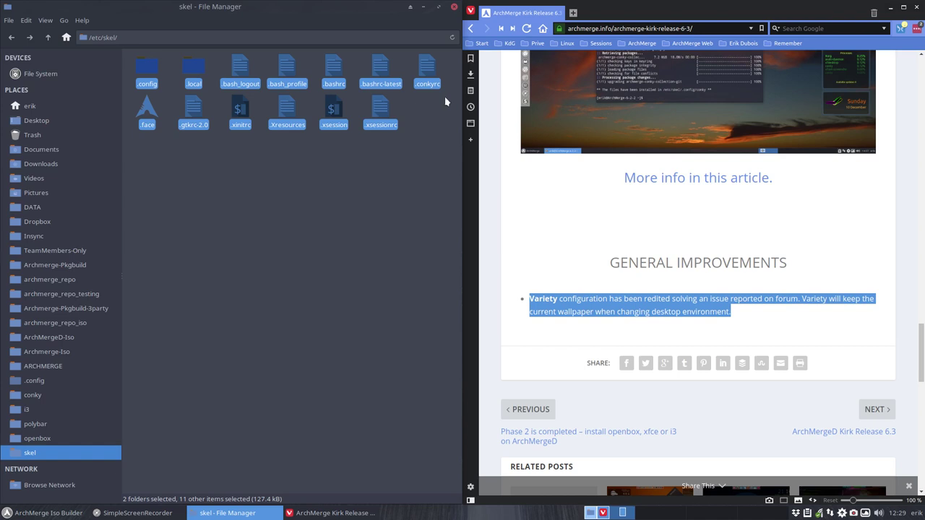
pyautogui.moveTo(131, 167); pyautogui.dragTo(433, 73)
pyautogui.click(353, 185)
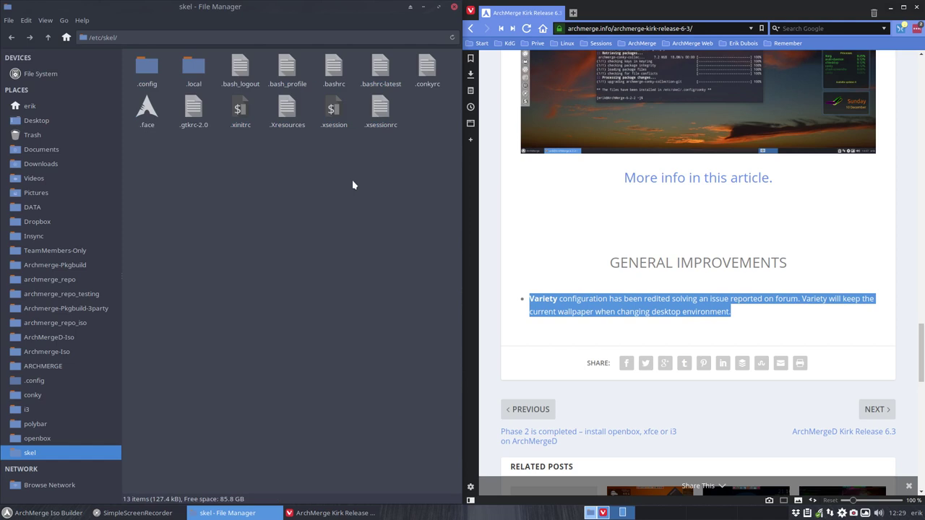
pyautogui.click(39, 108)
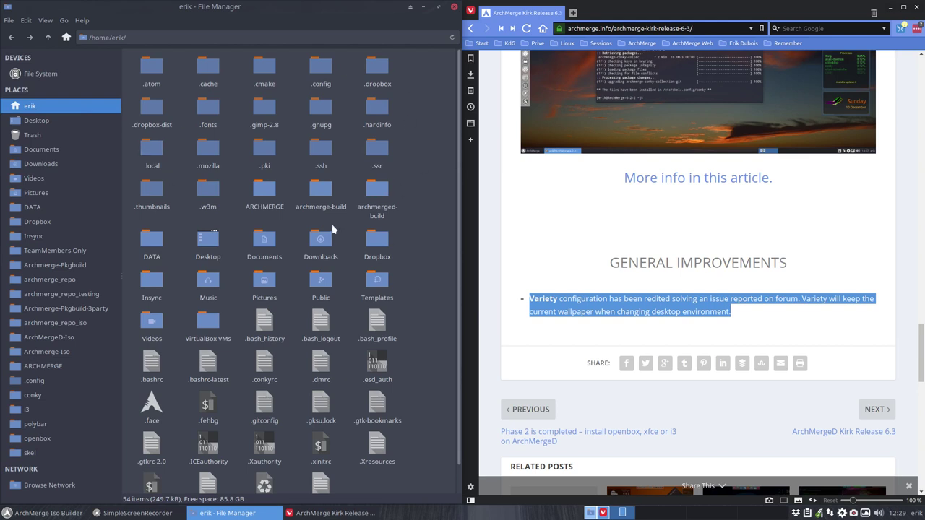
# Step: Open the home .config folder and point out the conky, obmenu-generator and openbox folders
pyautogui.doubleClick(320, 71)
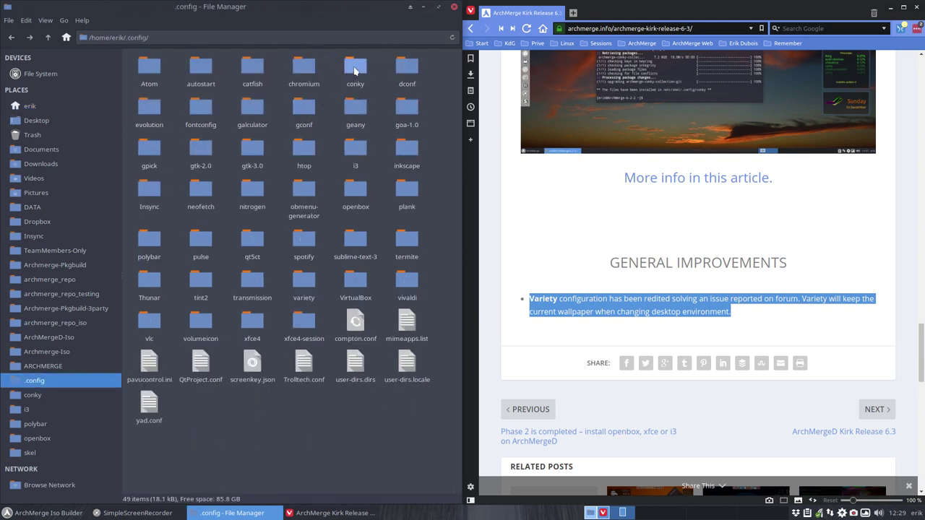
pyautogui.click(355, 67)
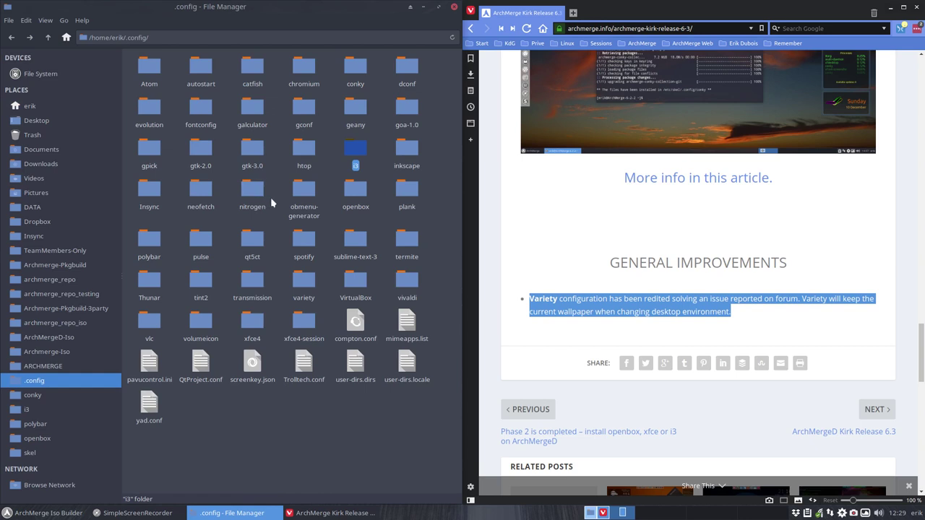
pyautogui.click(304, 190)
pyautogui.click(352, 191)
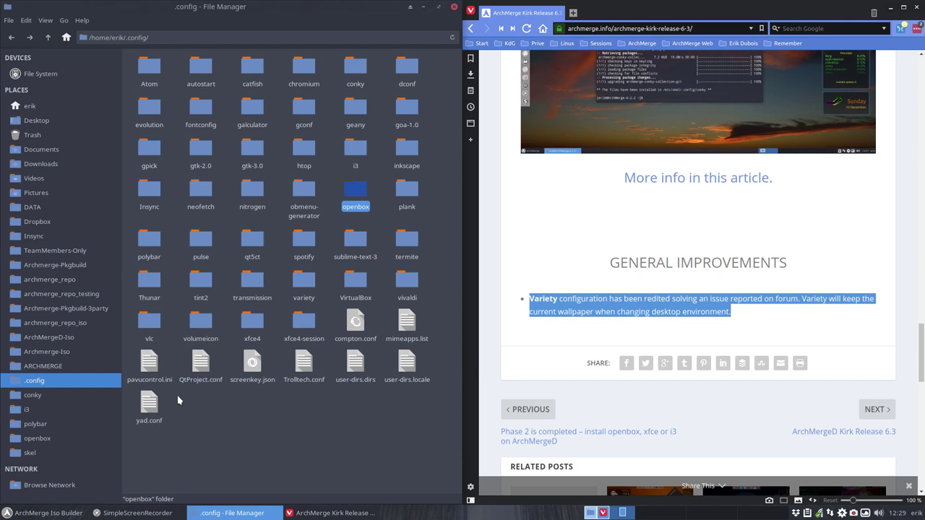
# Step: Return to /etc/skel and select, then deselect, all its items twice
pyautogui.click(31, 453)
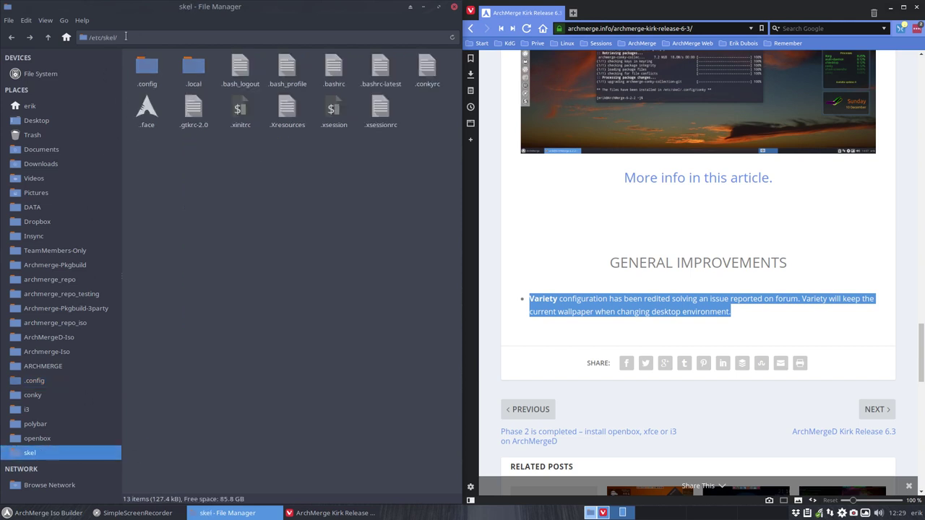
pyautogui.moveTo(141, 157); pyautogui.dragTo(441, 58)
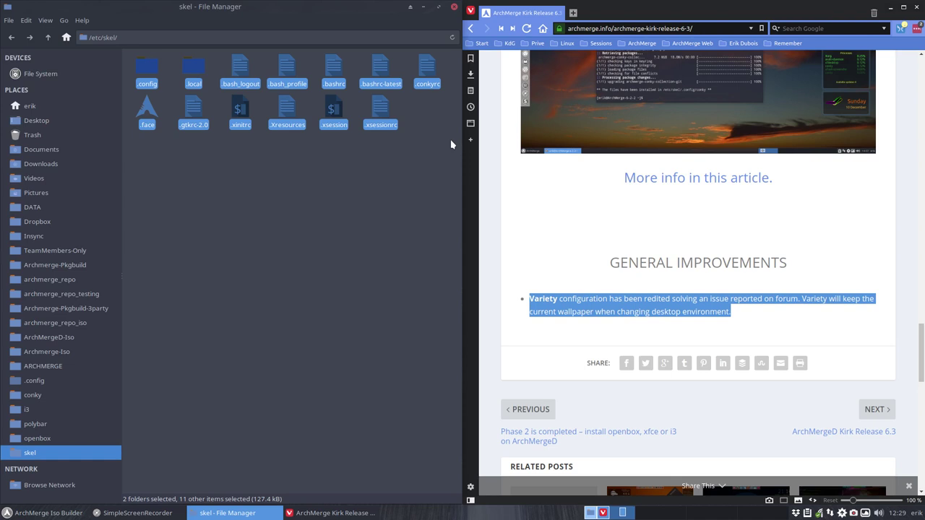
pyautogui.click(272, 171)
pyautogui.moveTo(136, 157); pyautogui.dragTo(403, 141)
pyautogui.click(395, 171)
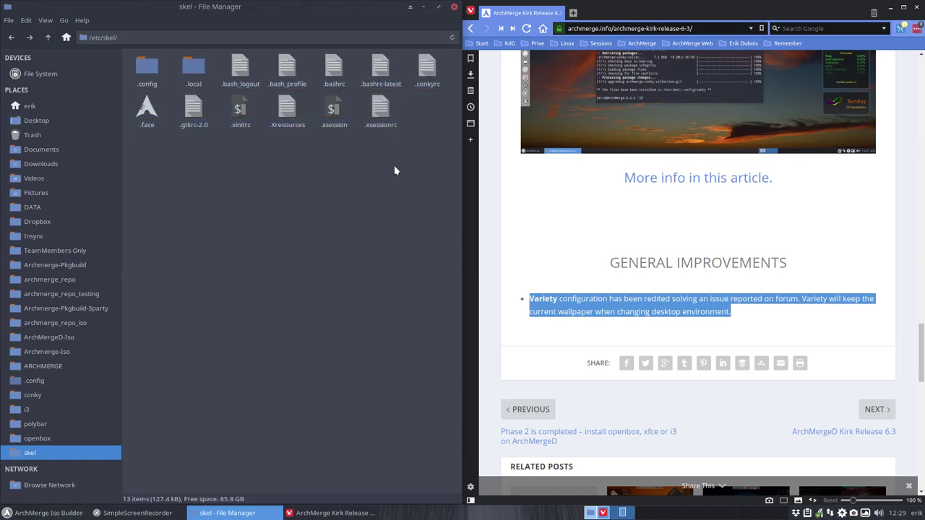
# Step: Find the lsb-release file in /etc and bring up its context menu
pyautogui.click(39, 76)
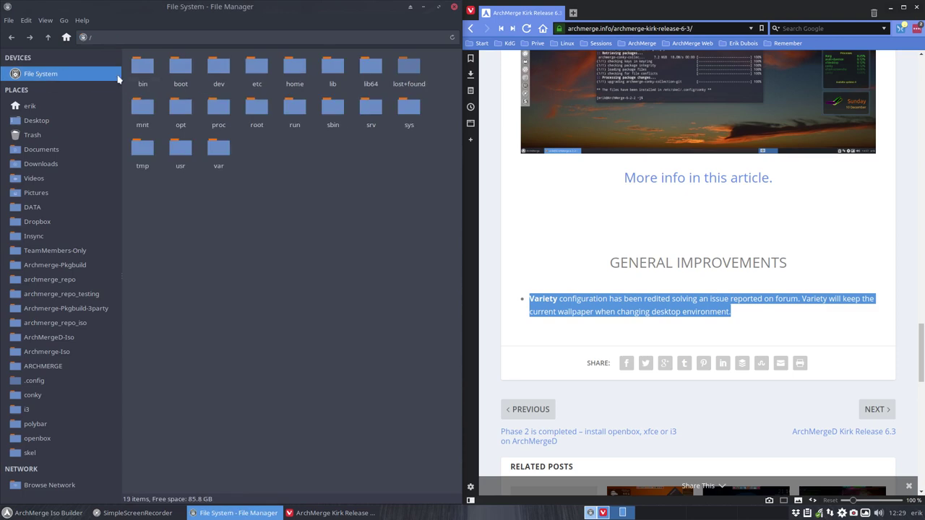
pyautogui.doubleClick(258, 68)
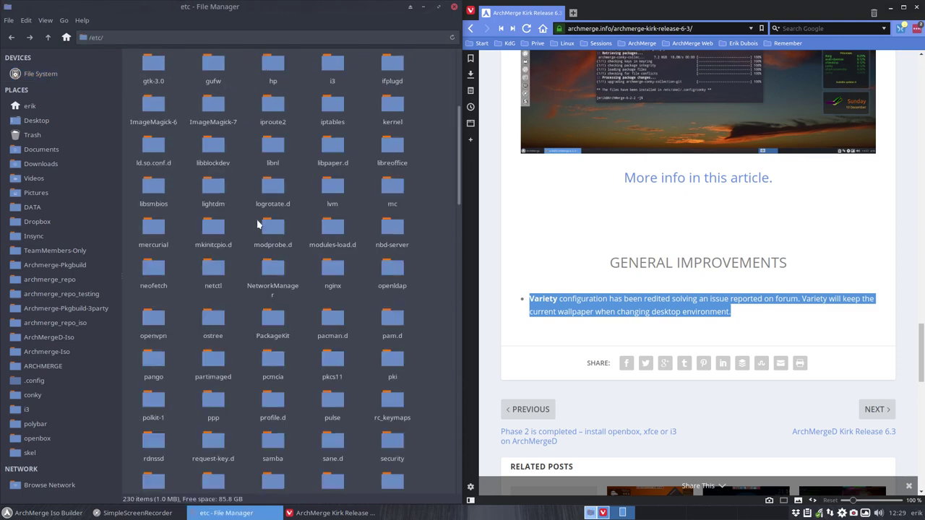
pyautogui.scroll(-10, 244, 318)
pyautogui.scroll(5, 245, 319)
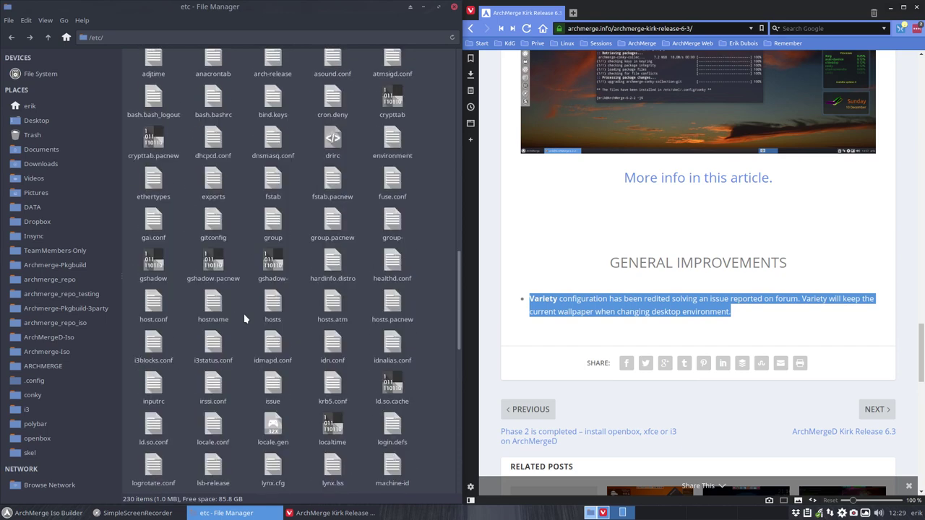
pyautogui.scroll(1, 245, 318)
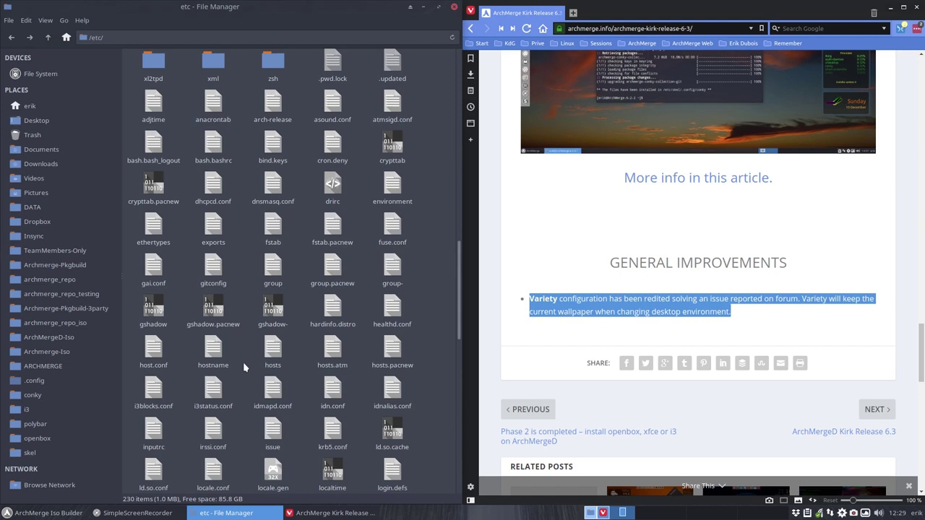
pyautogui.scroll(-1, 241, 372)
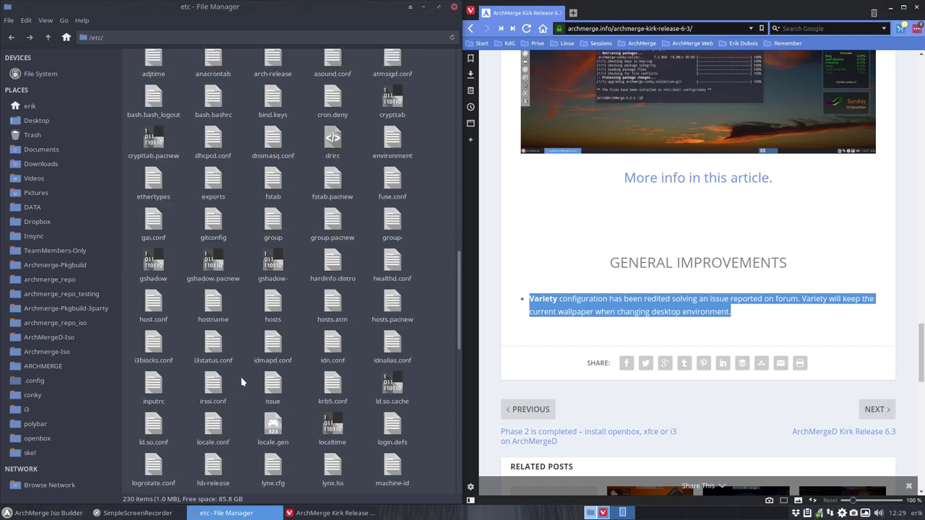
pyautogui.scroll(-3, 217, 340)
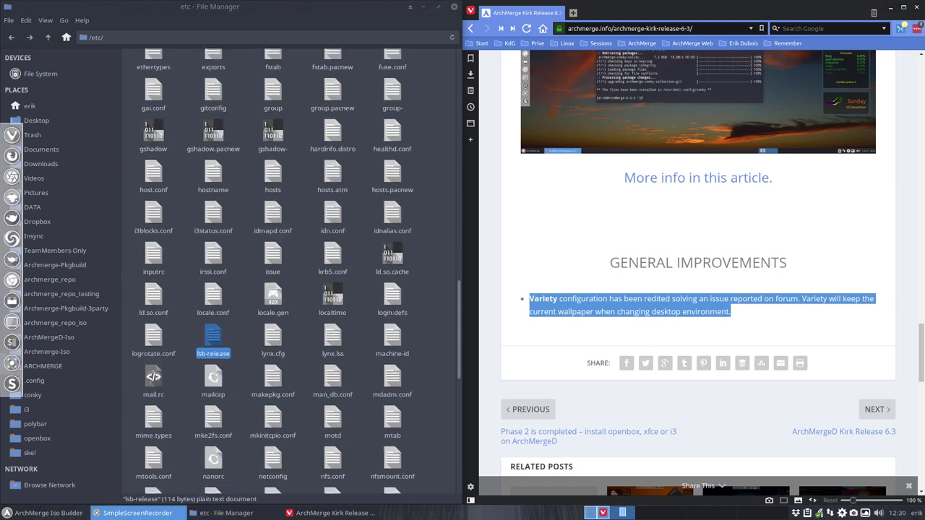
pyautogui.click(212, 340)
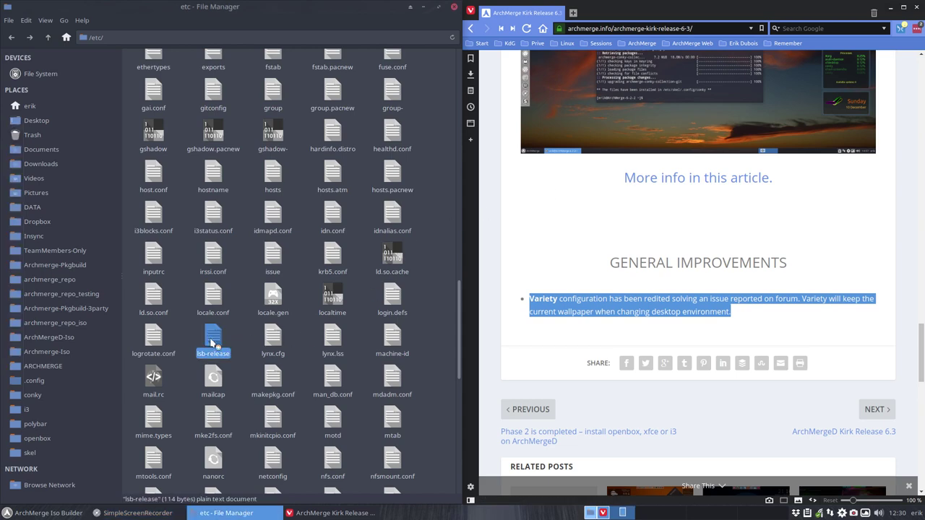
pyautogui.rightClick(212, 343)
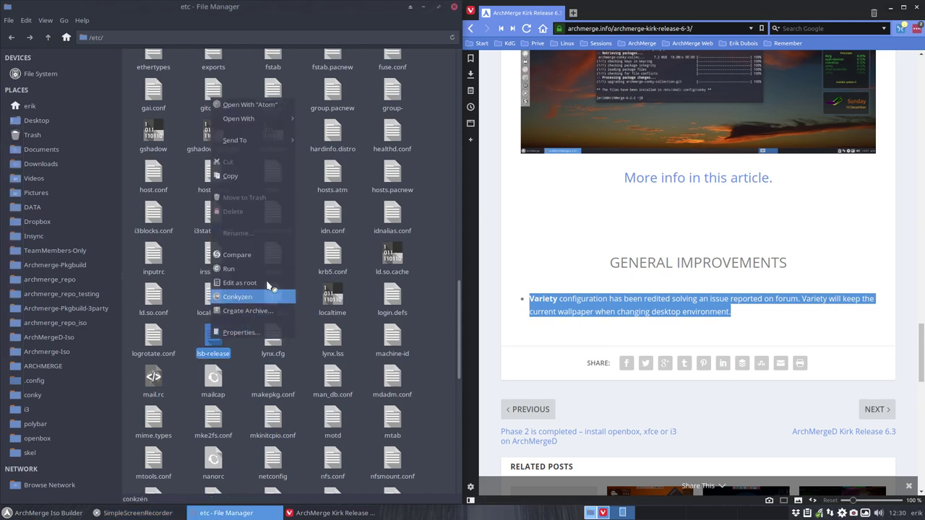
# Step: Open lsb-release in Sublime Text 3 Dev and change DISTRIB_RELEASE from v6.2.1 to v6.3.1
pyautogui.click(311, 120)
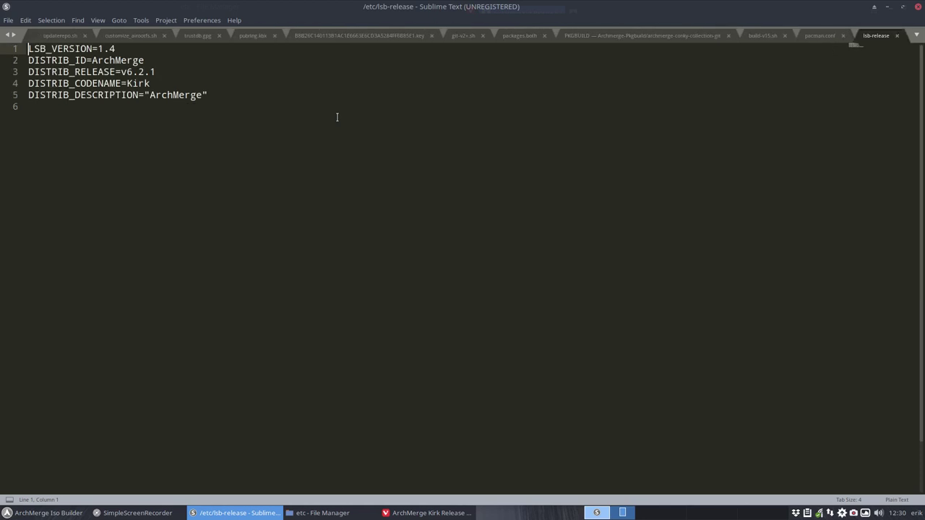
pyautogui.click(146, 71)
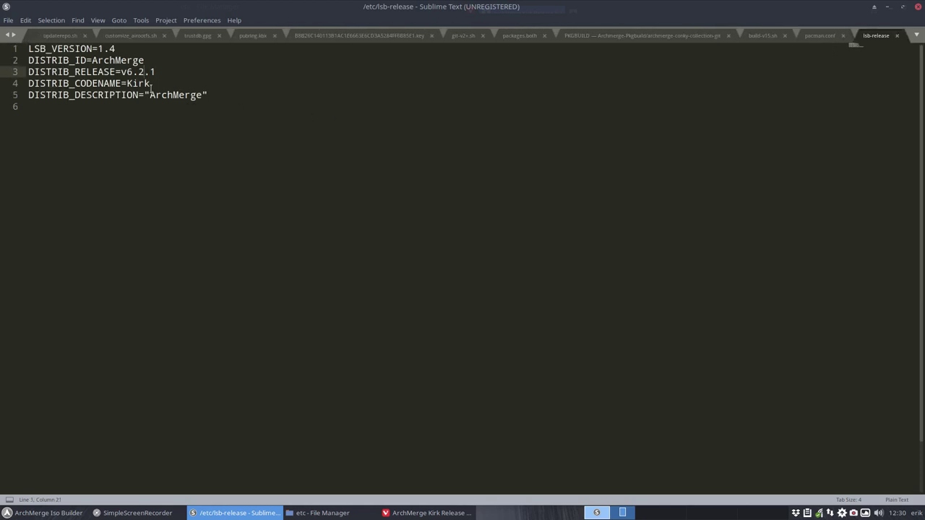
pyautogui.press('BackSpace')
pyautogui.write('3')
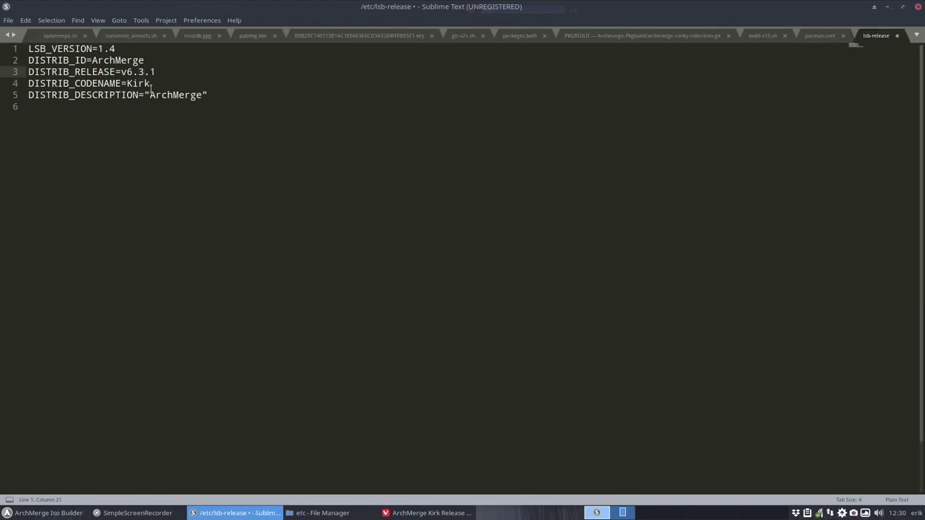
# Step: Save the file after entering the administrator password, then close Sublime Text
pyautogui.hotkey('ctrl', 's')
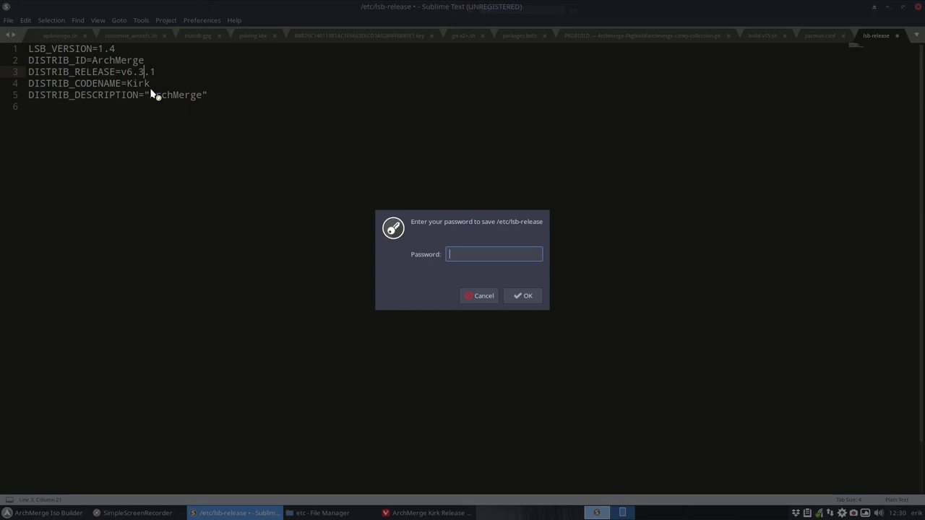
pyautogui.write('****')
pyautogui.press('Return')
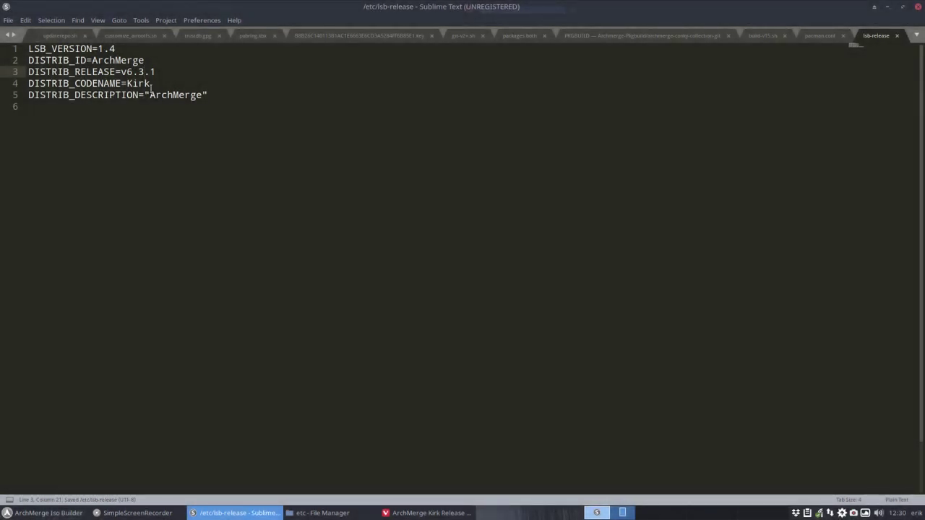
pyautogui.click(916, 8)
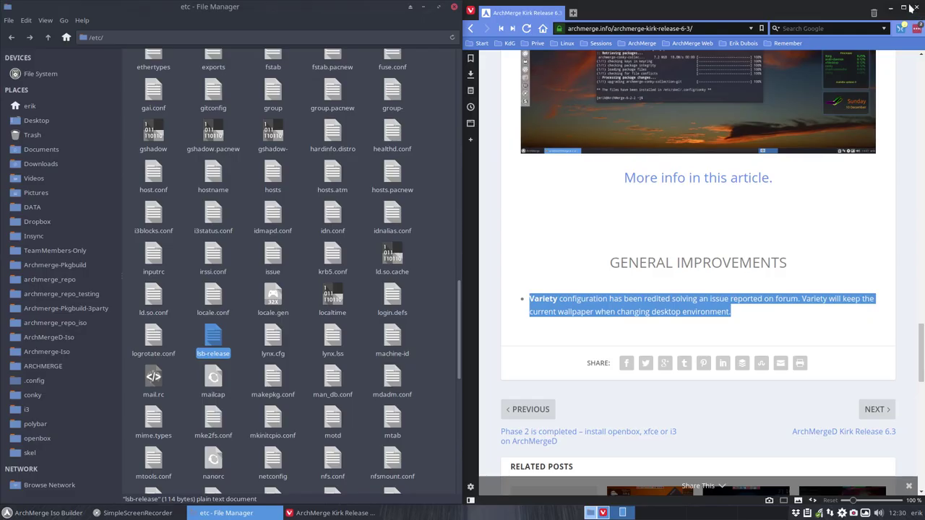
# Step: Close Vivaldi, reload conky via Conkyzen to show v6.3.1 Kirk, and close File Manager
pyautogui.click(917, 13)
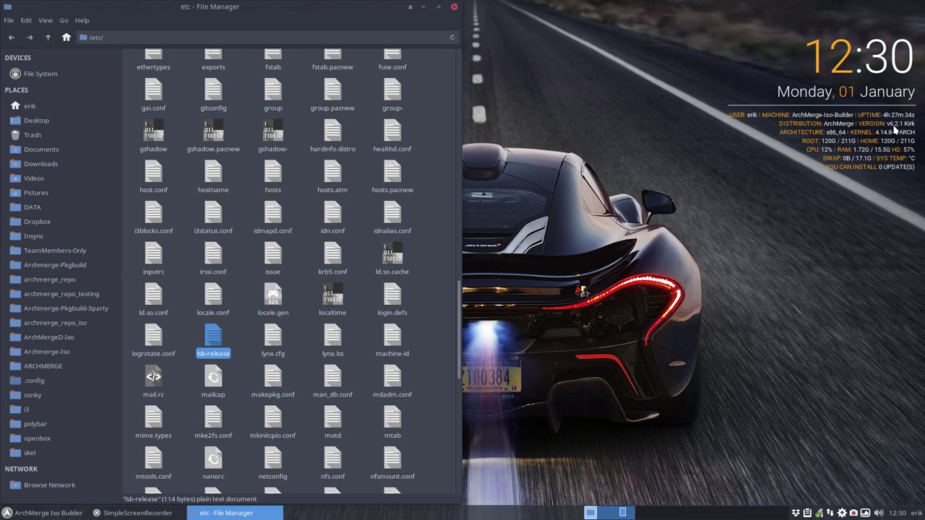
pyautogui.rightClick(522, 180)
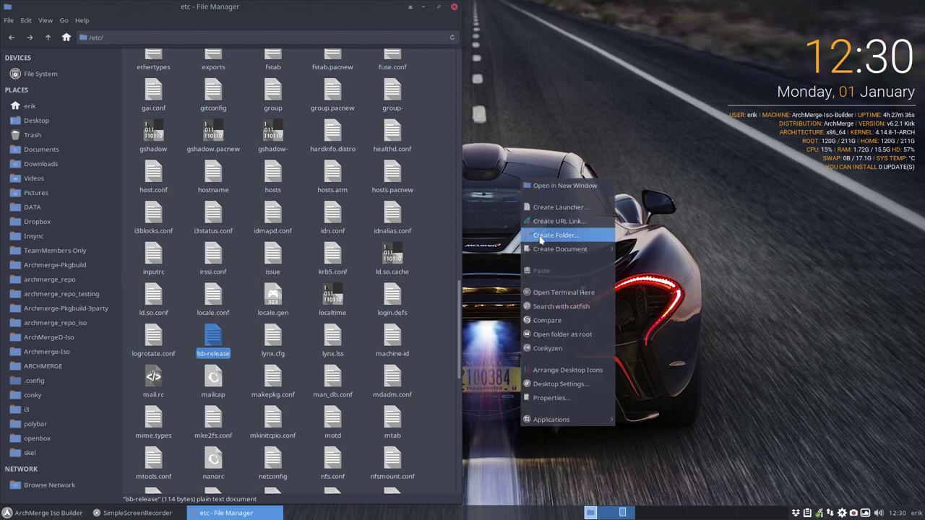
pyautogui.click(545, 350)
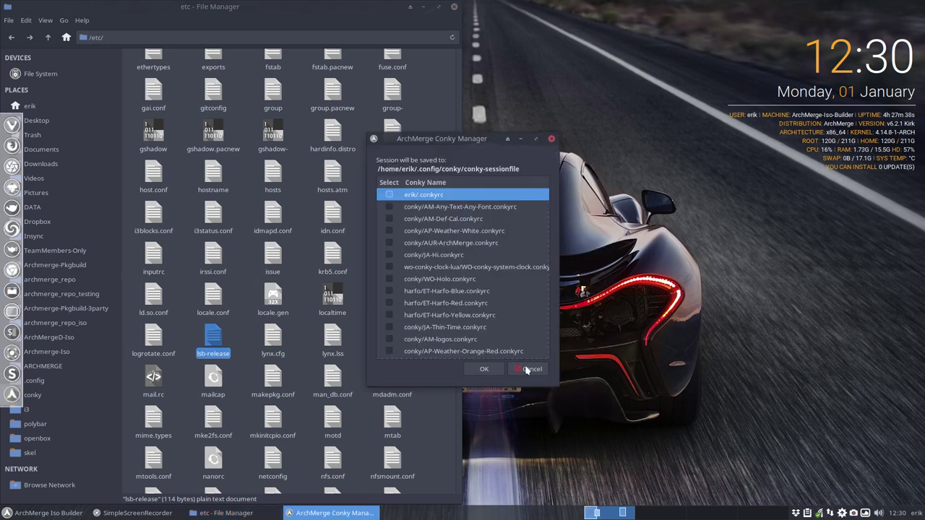
pyautogui.click(498, 370)
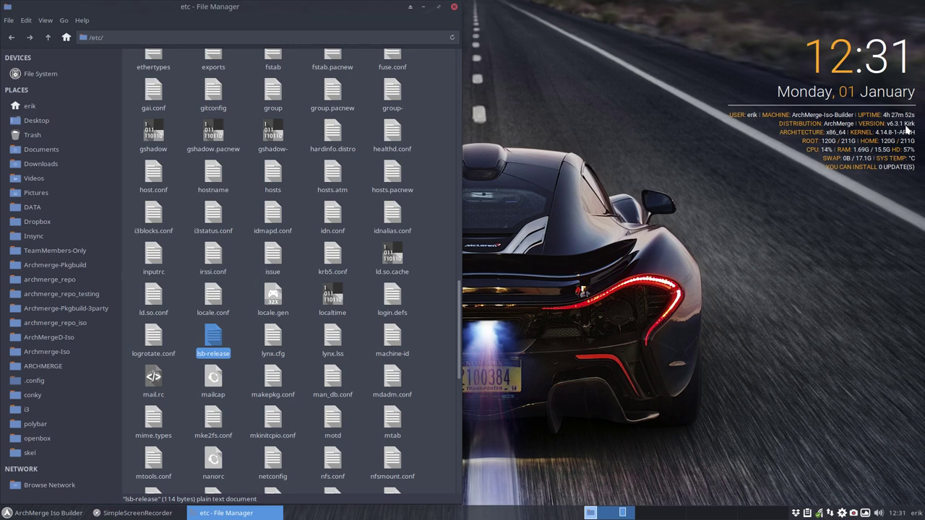
pyautogui.click(454, 7)
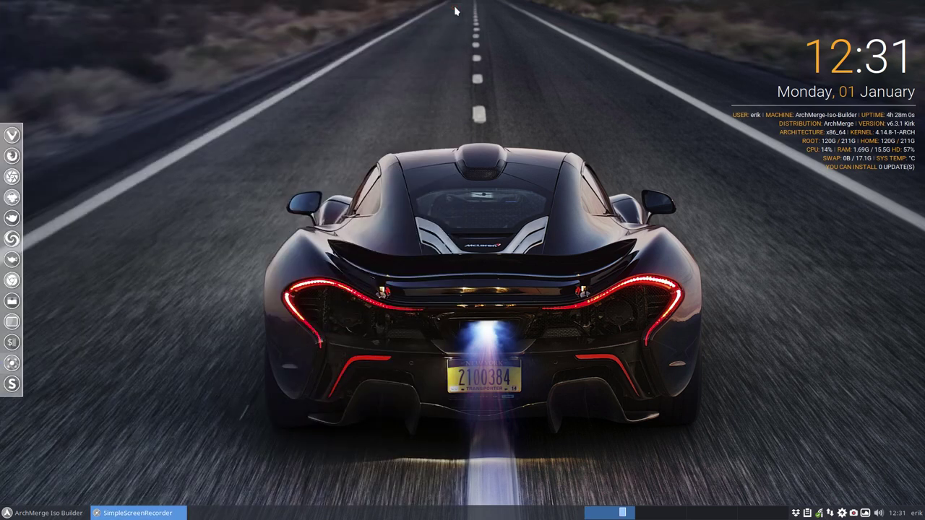